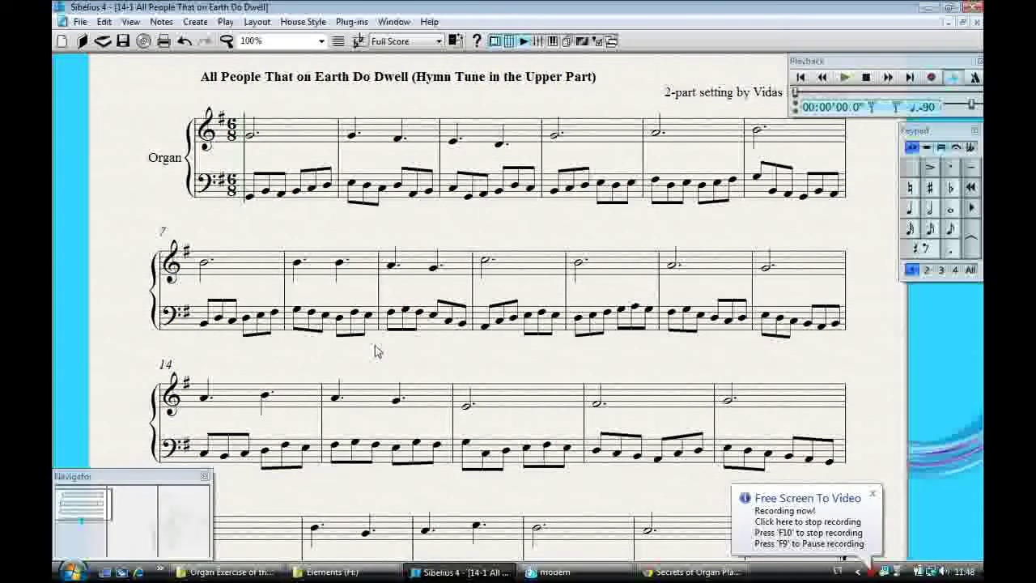
Refocus the score window and play the two-part hymn setting from the beginning
{"action": "left_click", "coordinate": [873, 496]}
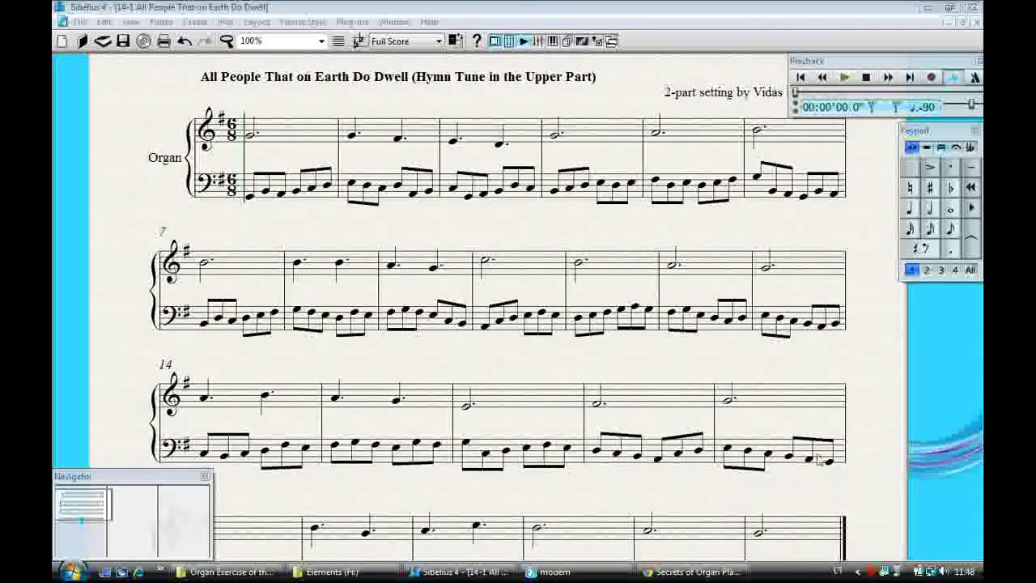
{"action": "left_click", "coordinate": [609, 239]}
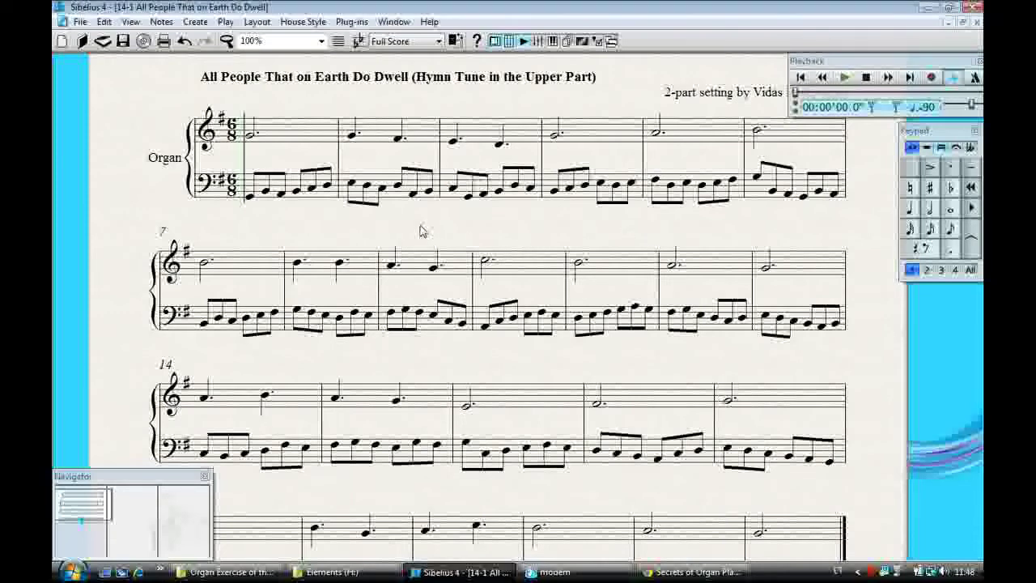
{"action": "left_click_drag", "start_coordinate": [426, 232], "coordinate": [413, 247]}
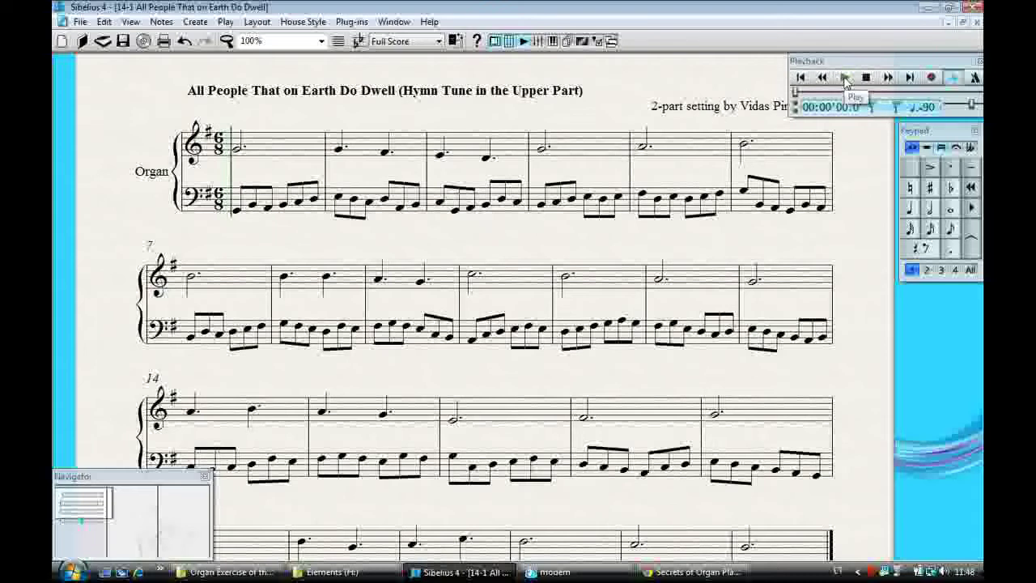
{"action": "left_click", "coordinate": [846, 79]}
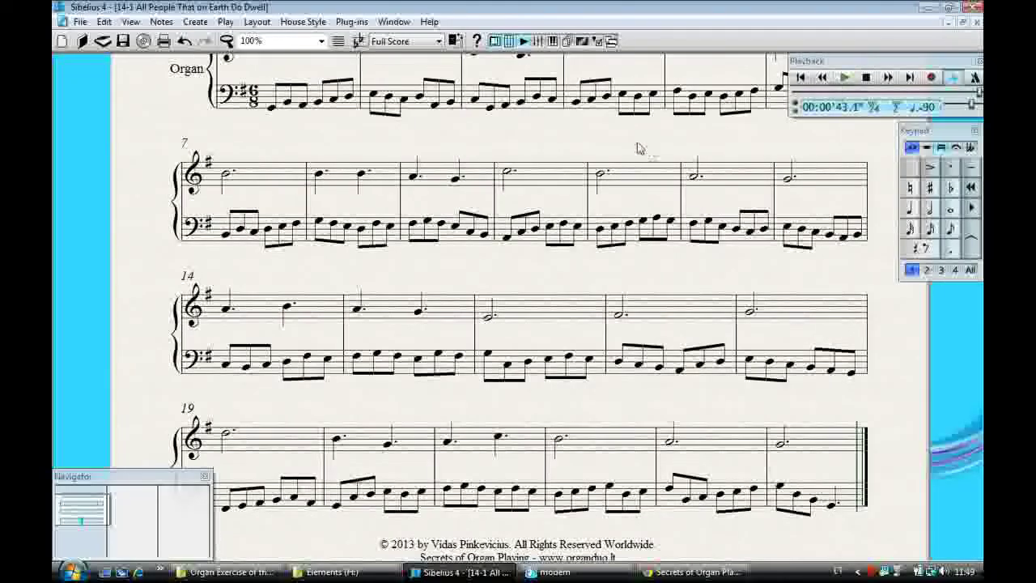
Return to the title and select bass bars 1, 3, 5 and treble bars 2, 4, 6 to trace the eighths
{"action": "mouse_move", "coordinate": [639, 148]}
{"action": "left_mouse_down"}
{"action": "mouse_move", "coordinate": [623, 281]}
{"action": "mouse_move", "coordinate": [634, 259]}
{"action": "left_mouse_up"}
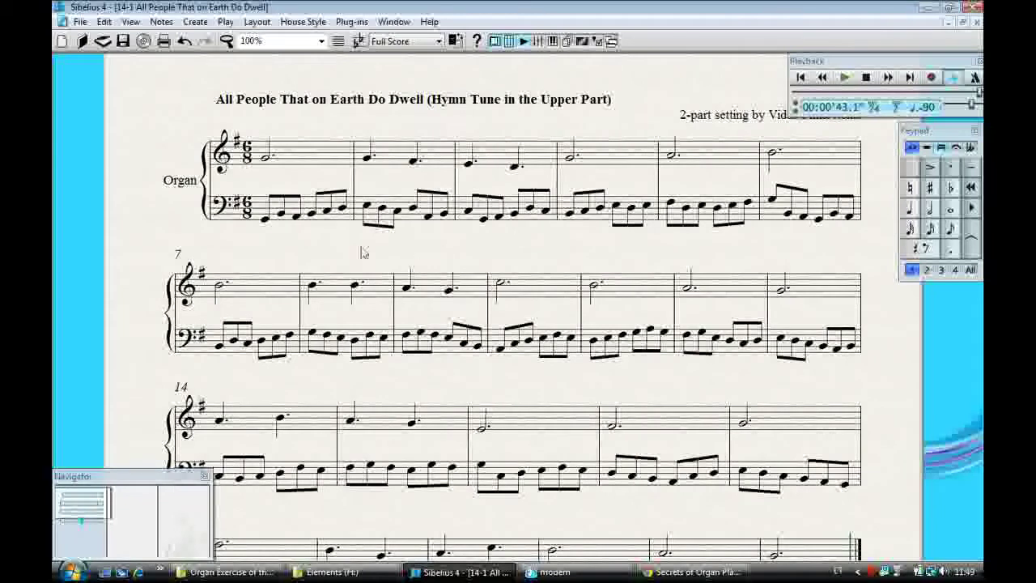
{"action": "left_click", "coordinate": [310, 211]}
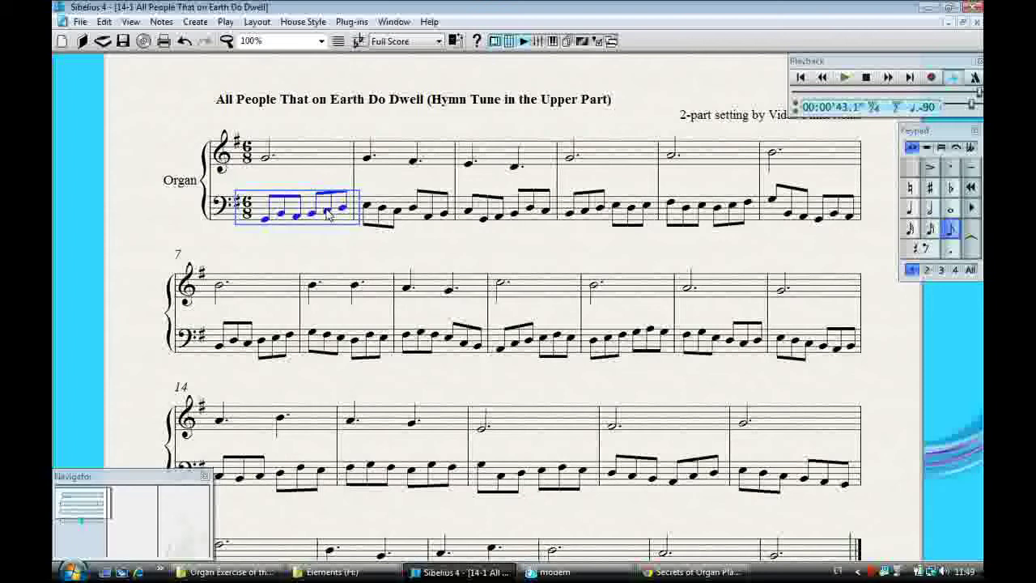
{"action": "left_click", "coordinate": [395, 163]}
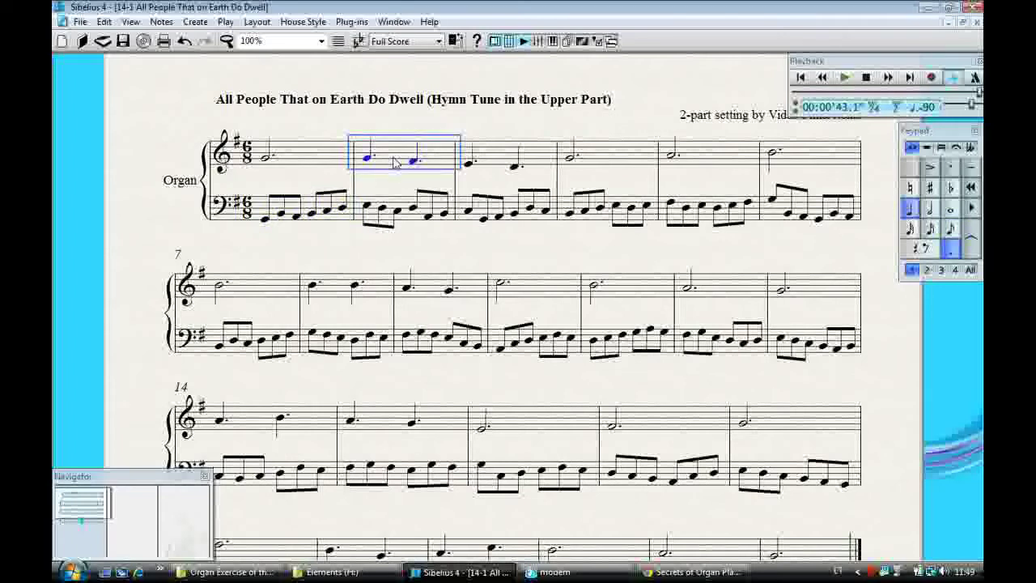
{"action": "left_click", "coordinate": [483, 214]}
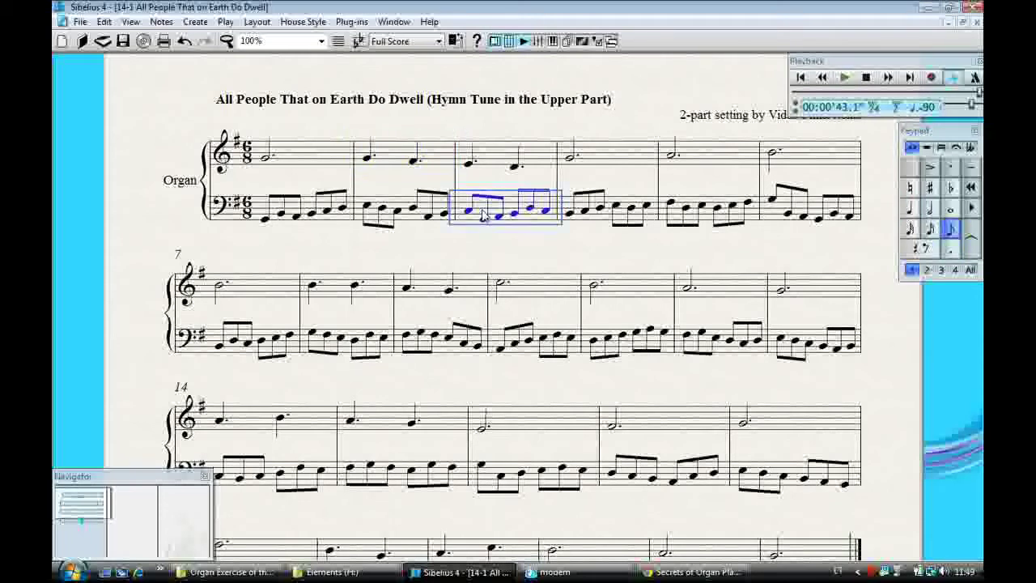
{"action": "left_click", "coordinate": [612, 162]}
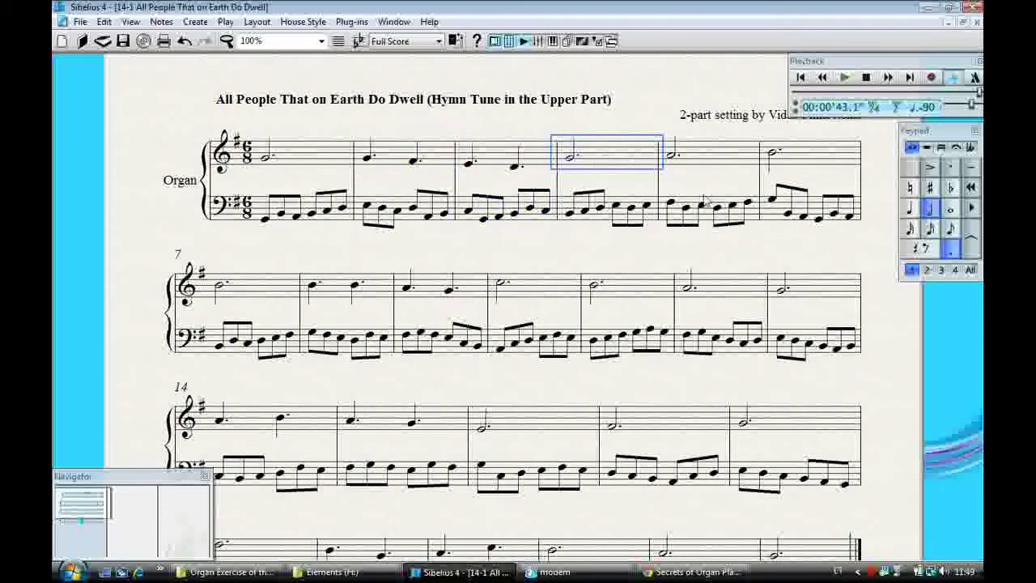
{"action": "left_click", "coordinate": [712, 212]}
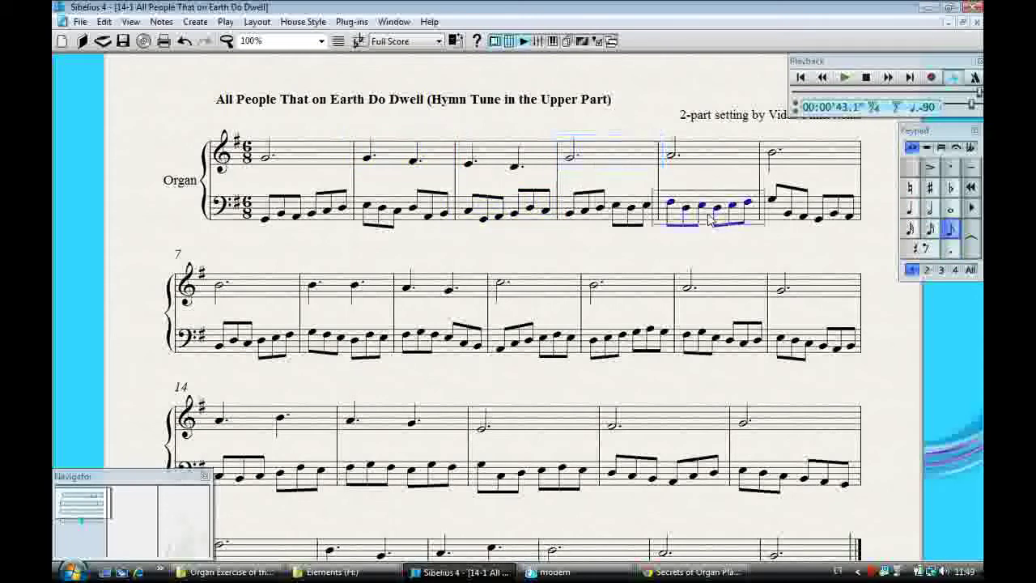
{"action": "left_click", "coordinate": [779, 158]}
{"action": "left_click", "coordinate": [619, 254]}
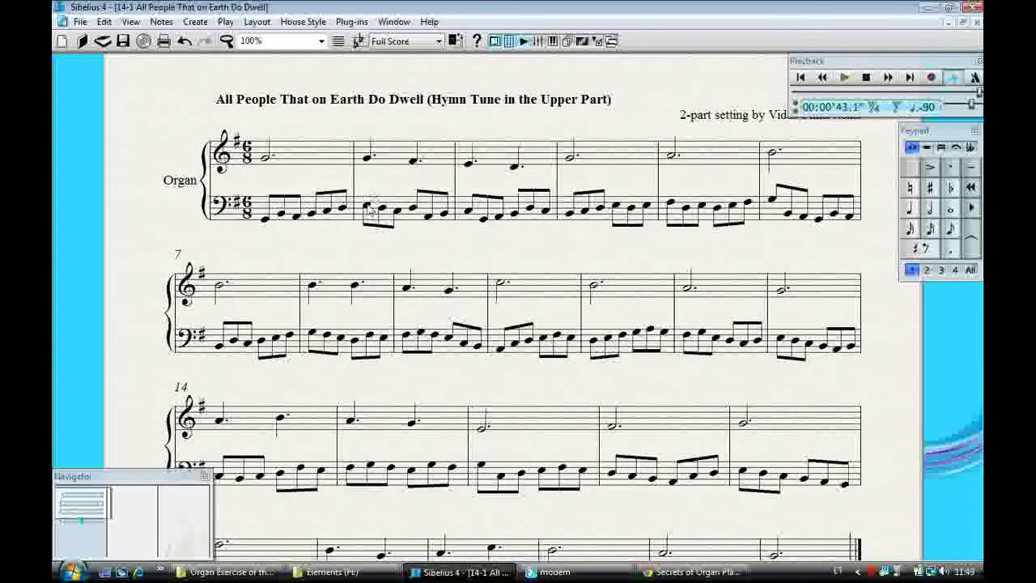
Change both bass notes of bar 2 into dotted quarter notes
{"action": "left_click", "coordinate": [366, 208]}
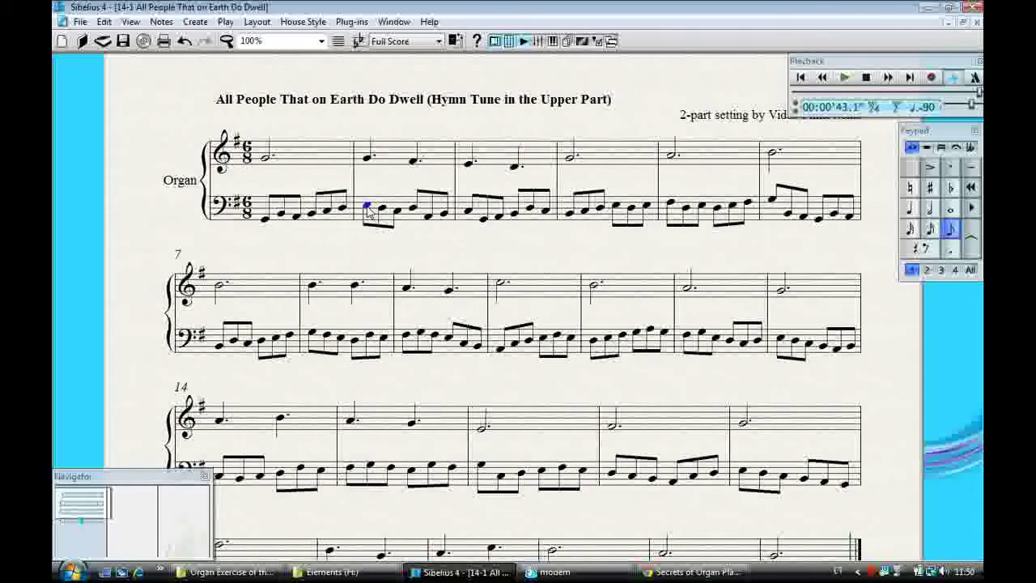
{"action": "key", "text": "KP_4"}
{"action": "key", "text": "KP_Decimal"}
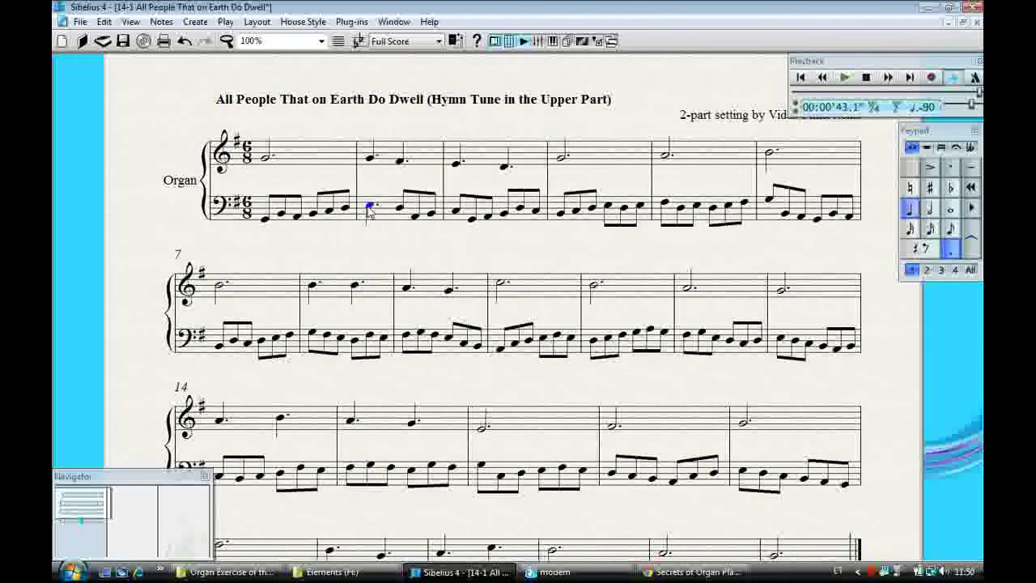
{"action": "left_click", "coordinate": [396, 218]}
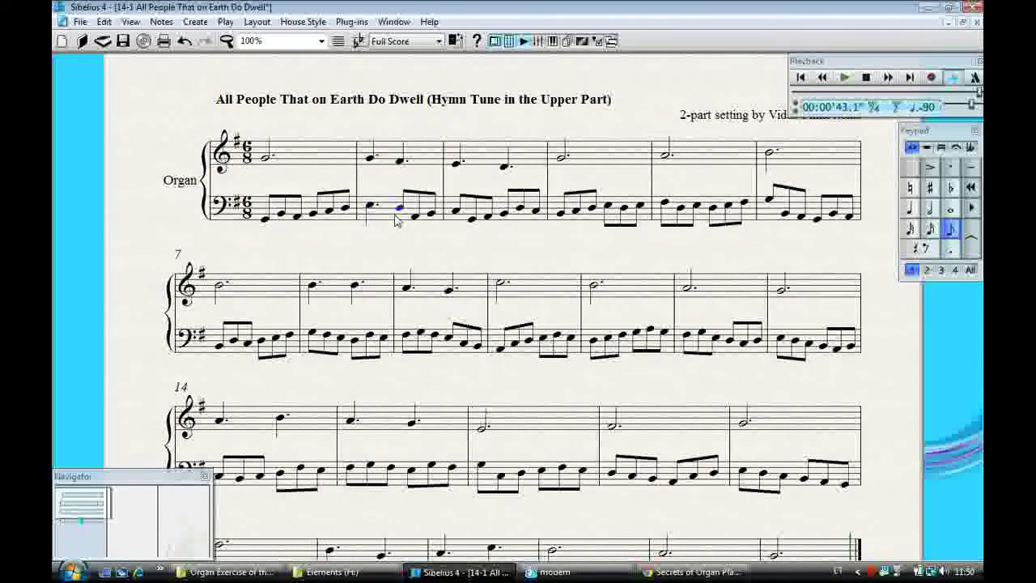
{"action": "key", "text": "KP_4"}
{"action": "key", "text": "KP_Decimal"}
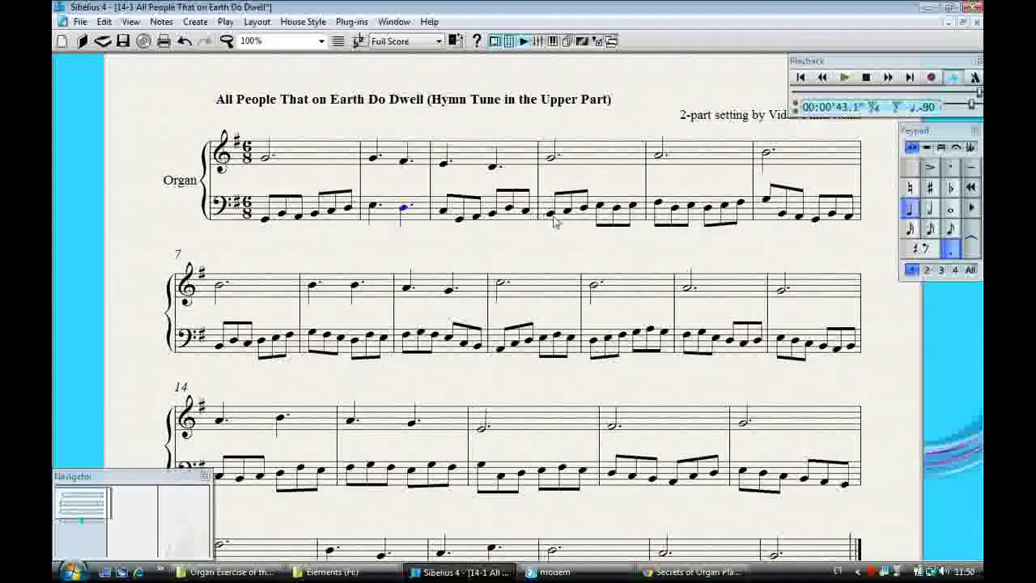
Change both bass notes of bar 4 into dotted quarter notes
{"action": "left_click", "coordinate": [554, 222]}
{"action": "key", "text": "KP_4"}
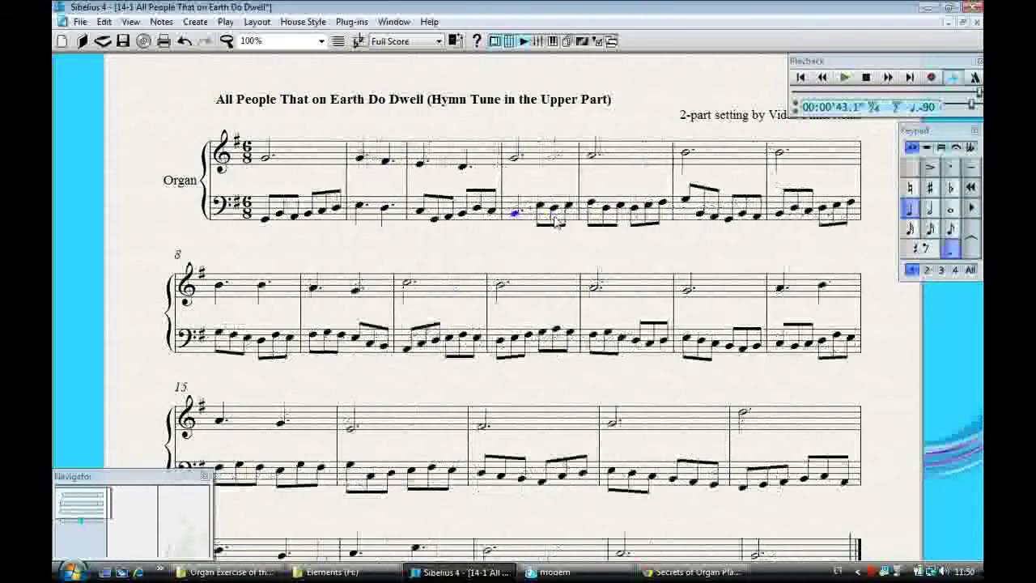
{"action": "key", "text": "KP_Decimal"}
{"action": "left_click", "coordinate": [541, 207]}
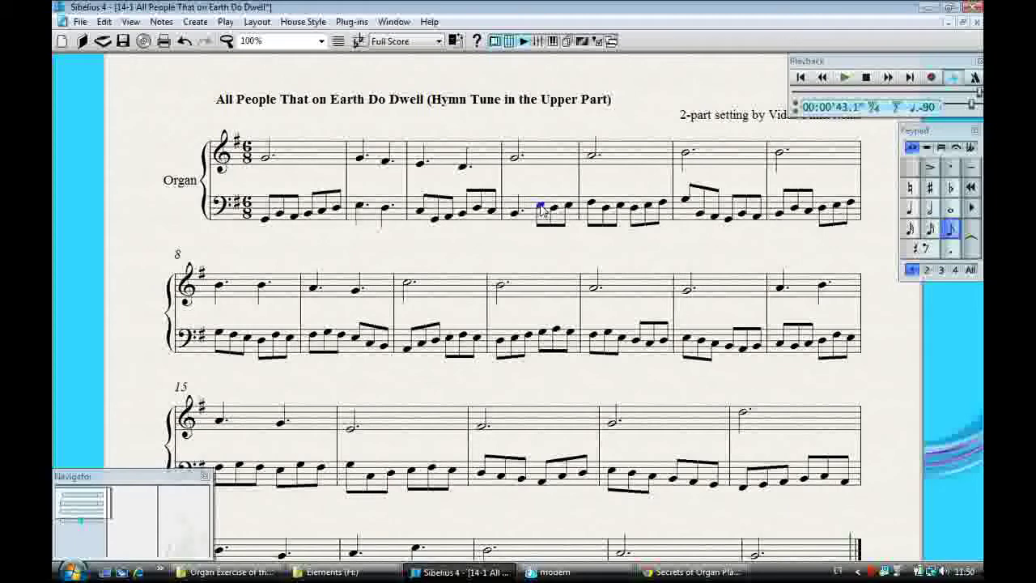
{"action": "key", "text": "KP_4"}
{"action": "key", "text": "KP_Decimal"}
Change both bass notes of bar 6 into dotted quarter notes
{"action": "key", "text": "Right"}
{"action": "key", "text": "Right"}
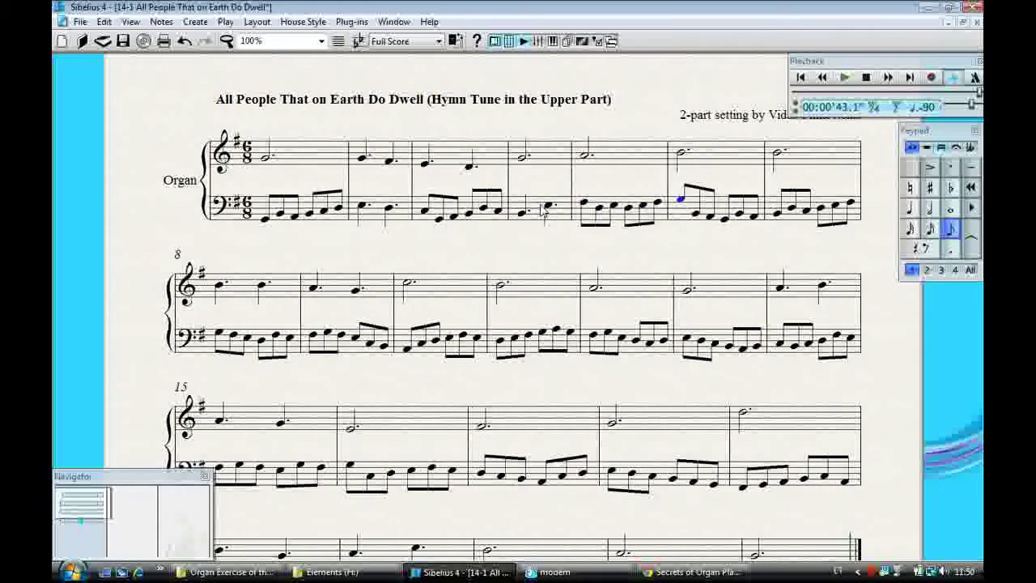
{"action": "key", "text": "KP_4"}
{"action": "key", "text": "KP_Decimal"}
{"action": "key", "text": "Right"}
{"action": "key", "text": "KP_4"}
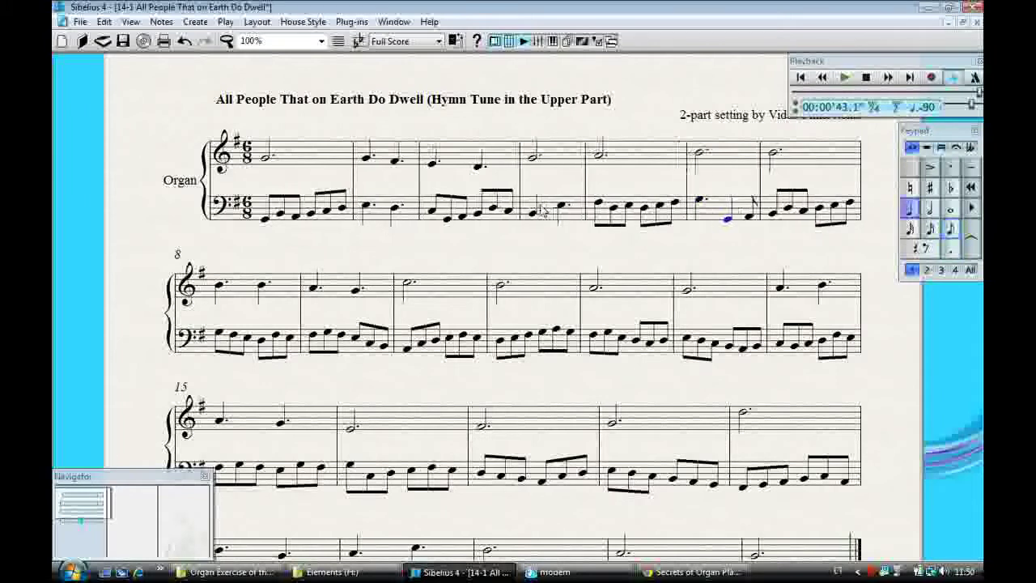
{"action": "key", "text": "KP_Decimal"}
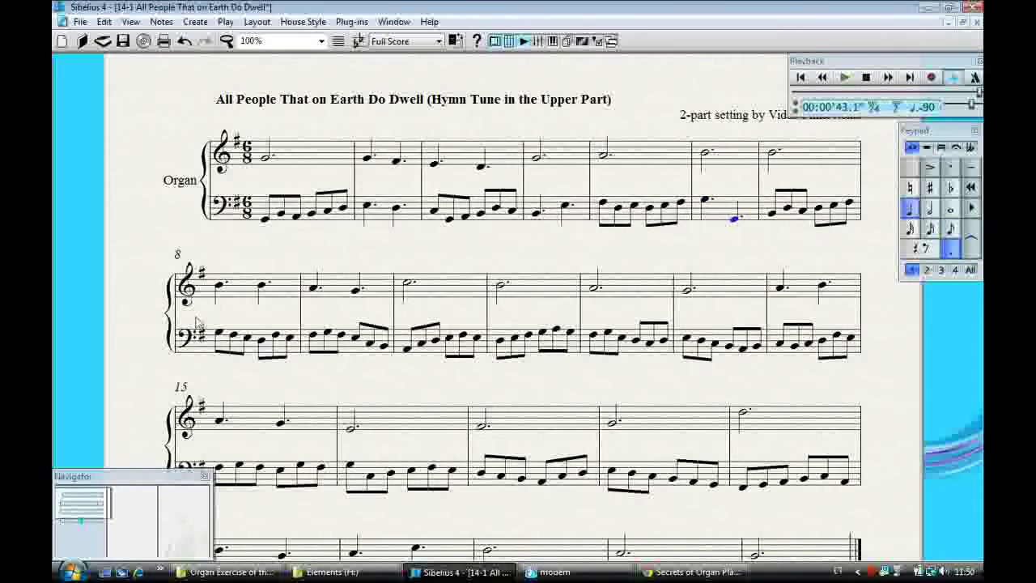
{"action": "left_click", "coordinate": [220, 334]}
Turn both bass notes of bar 8 into dotted quarters
{"action": "key", "text": "KP_4"}
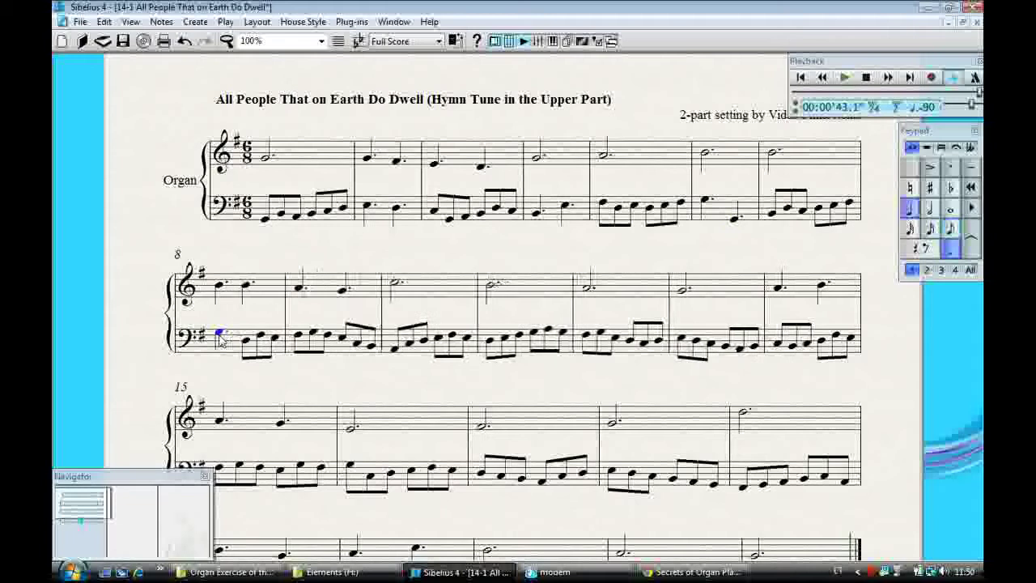
{"action": "key", "text": "KP_Decimal"}
{"action": "key", "text": "Right"}
{"action": "key", "text": "KP_4"}
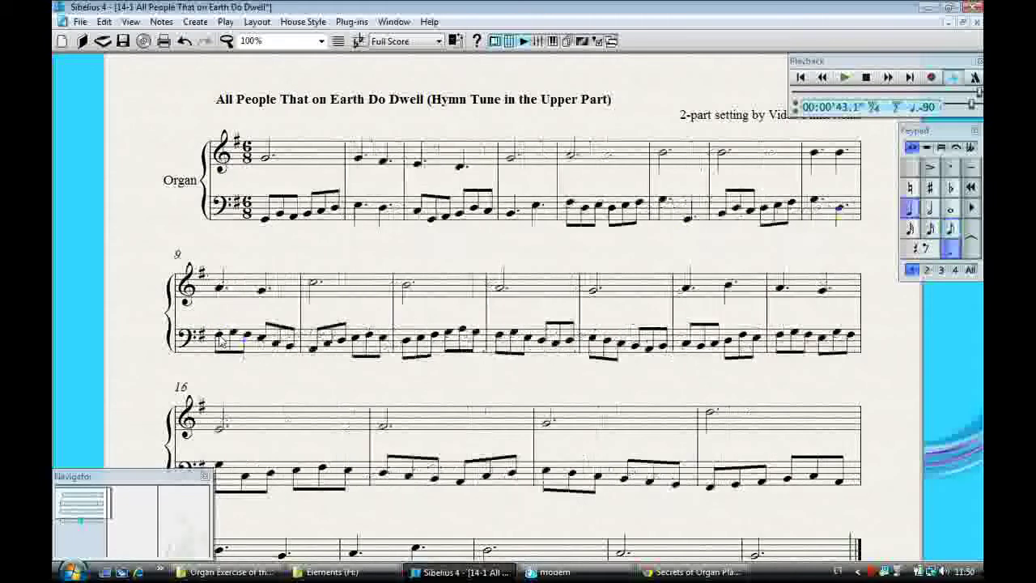
{"action": "key", "text": "KP_Decimal"}
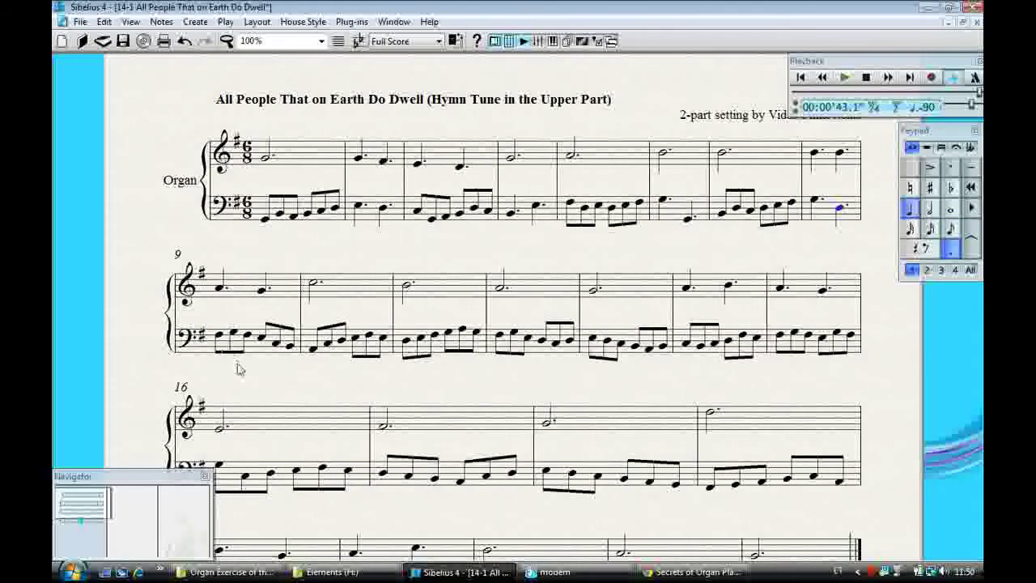
{"action": "key", "text": "Escape"}
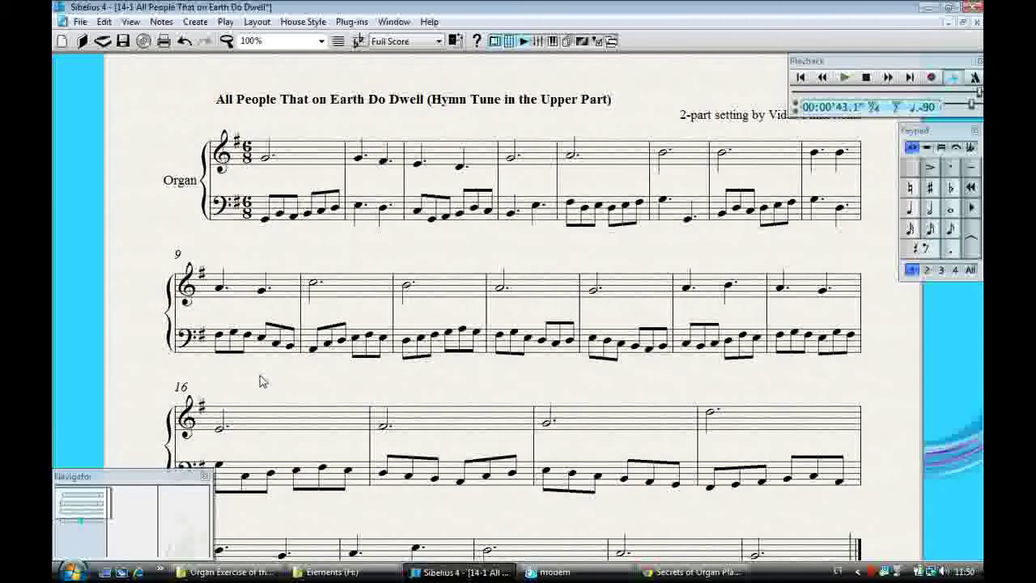
Make the bass of bars 10 and 12 dotted-quarter pairs, adding a D in bar 10
{"action": "left_click", "coordinate": [313, 350]}
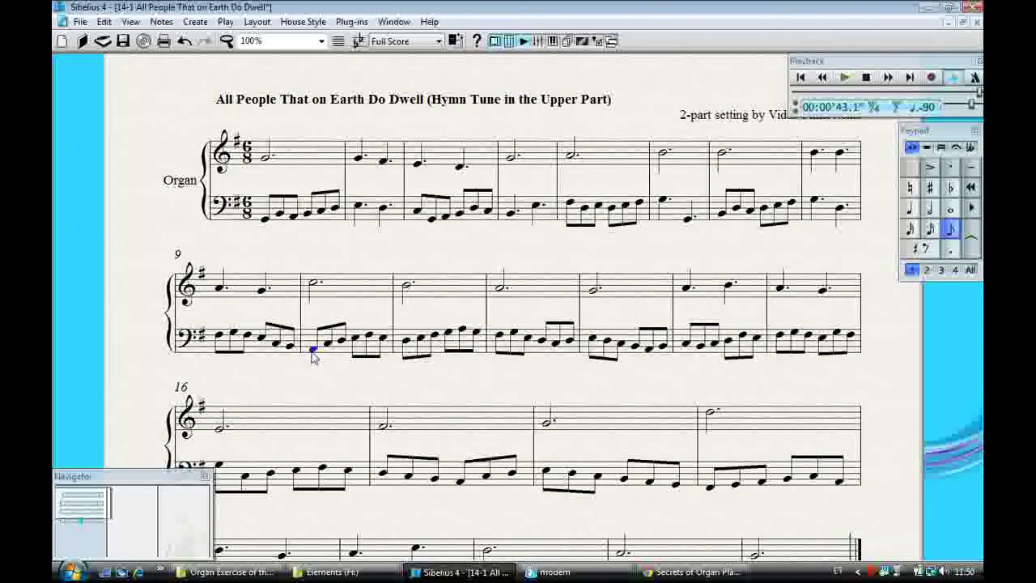
{"action": "key", "text": "4"}
{"action": "key", "text": "period"}
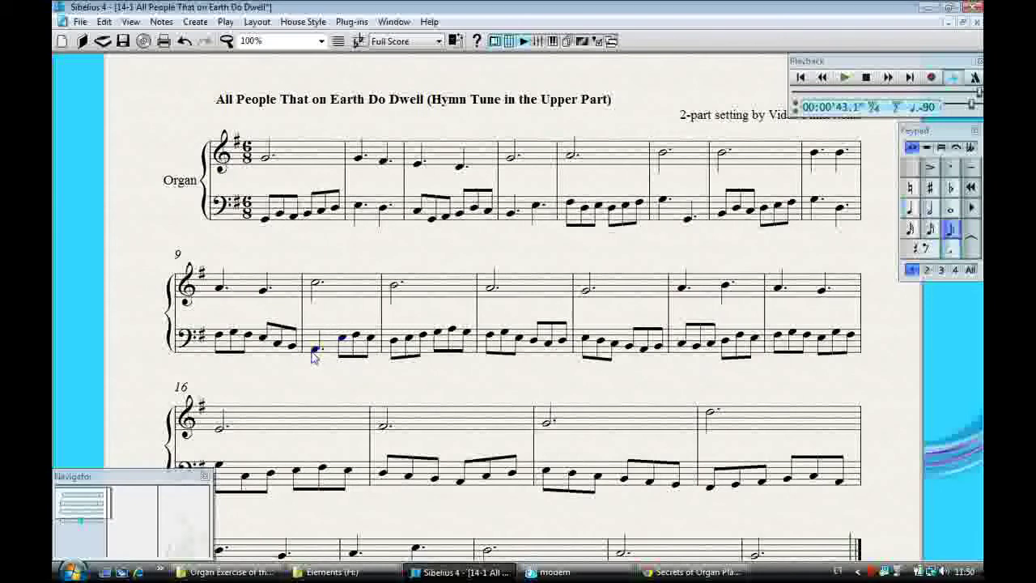
{"action": "key", "text": "d"}
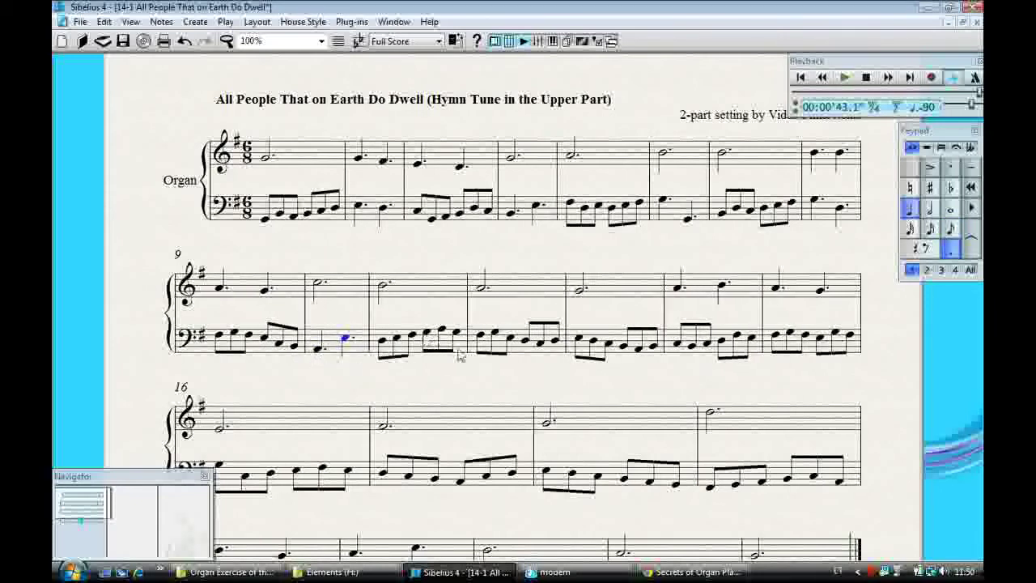
{"action": "left_click", "coordinate": [481, 340]}
{"action": "key", "text": "4"}
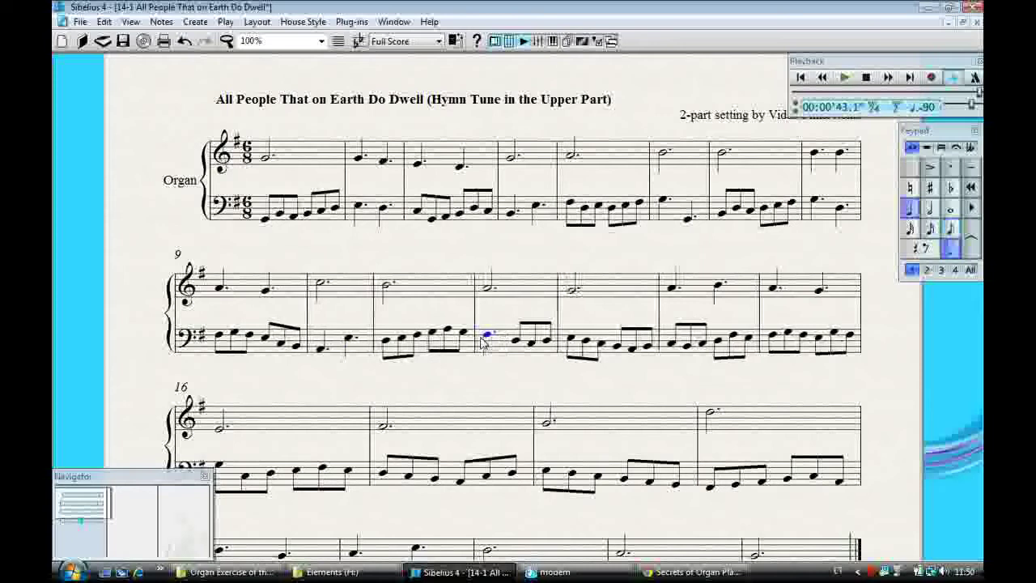
{"action": "key", "text": "period"}
{"action": "key", "text": "Right"}
{"action": "key", "text": "4"}
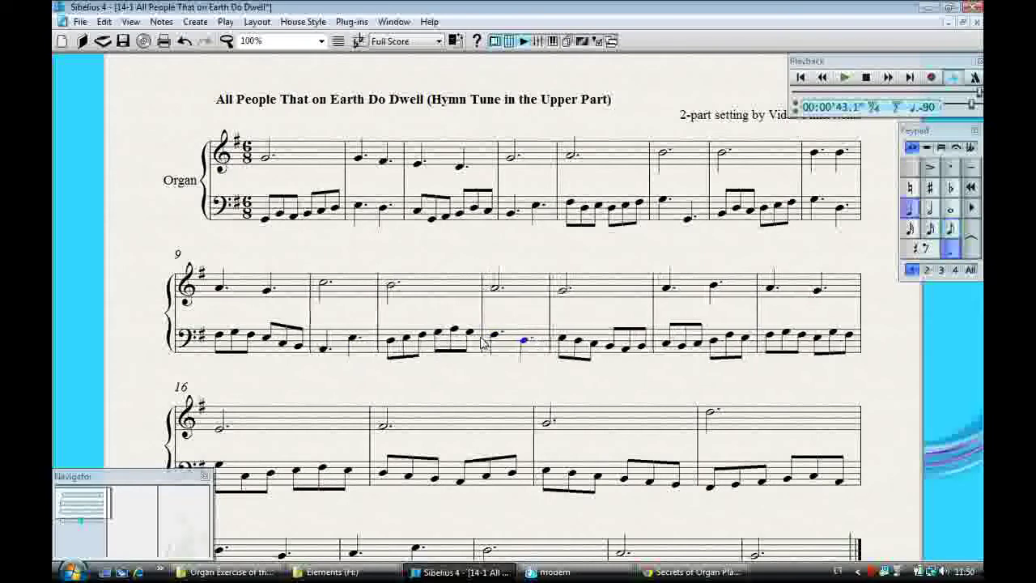
{"action": "key", "text": "period"}
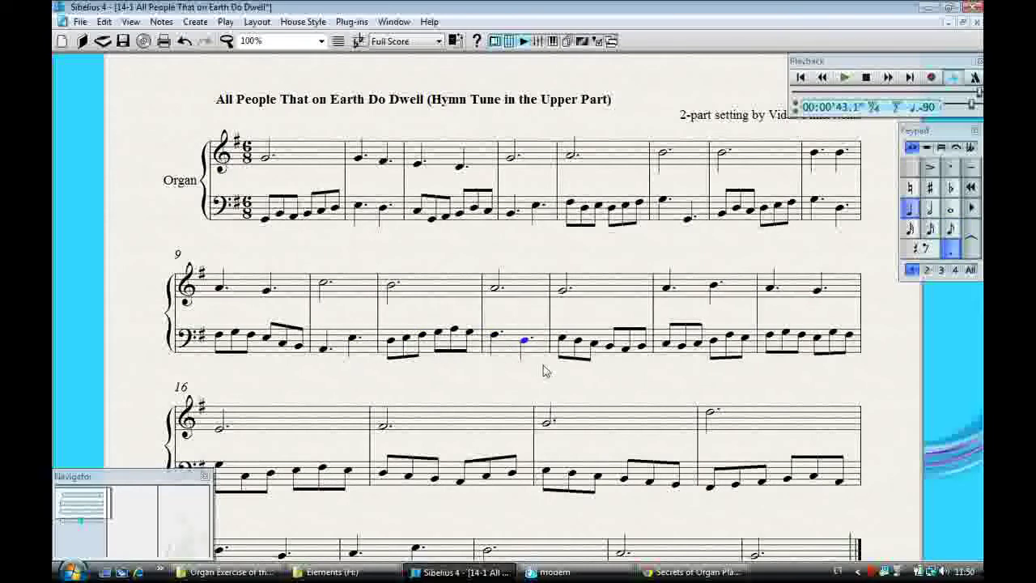
{"action": "key", "text": "Escape"}
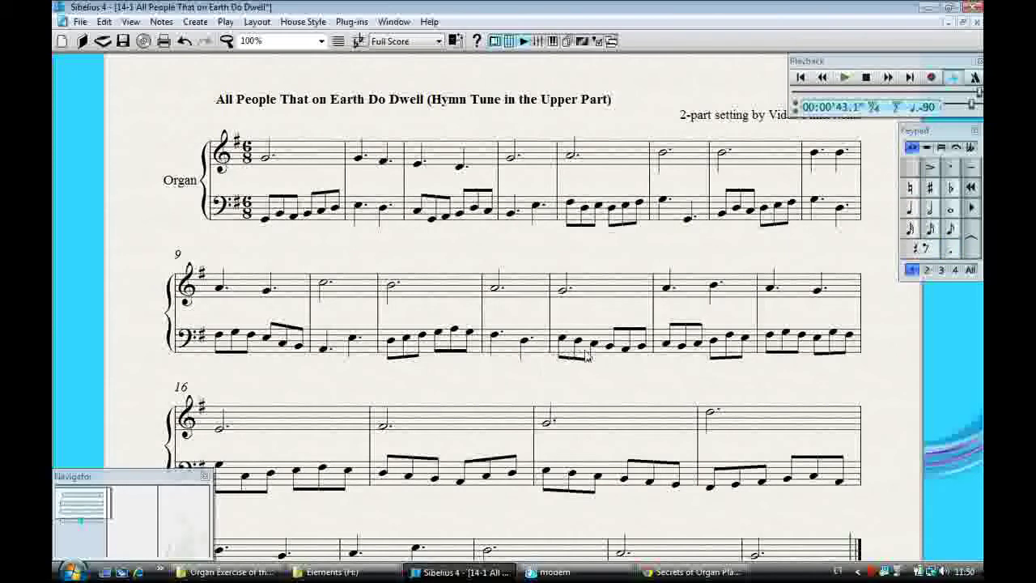
Lengthen the two bass eighths in bar 13 to dotted quarters
{"action": "left_click", "coordinate": [669, 345]}
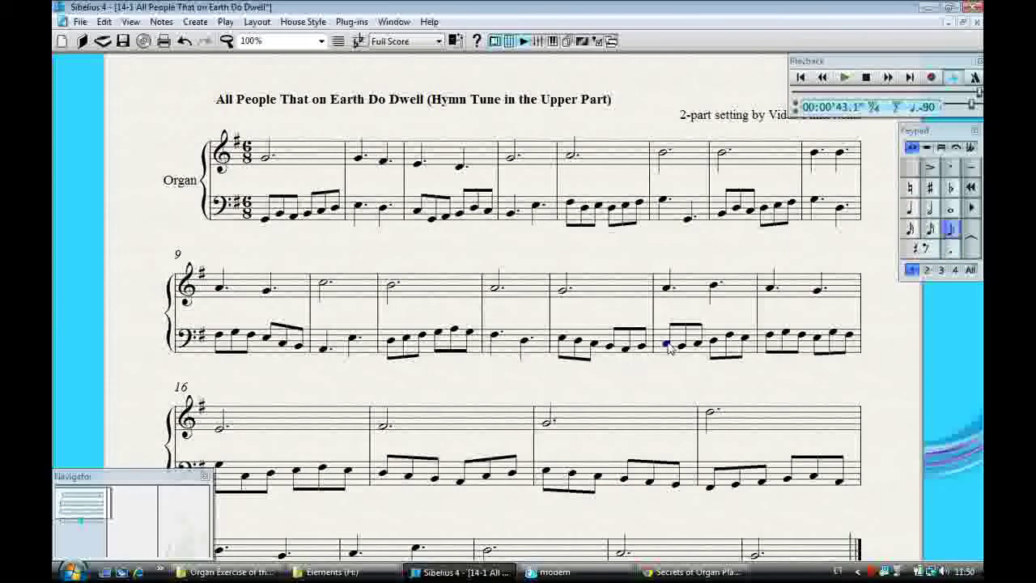
{"action": "key", "text": "4"}
{"action": "key", "text": "period"}
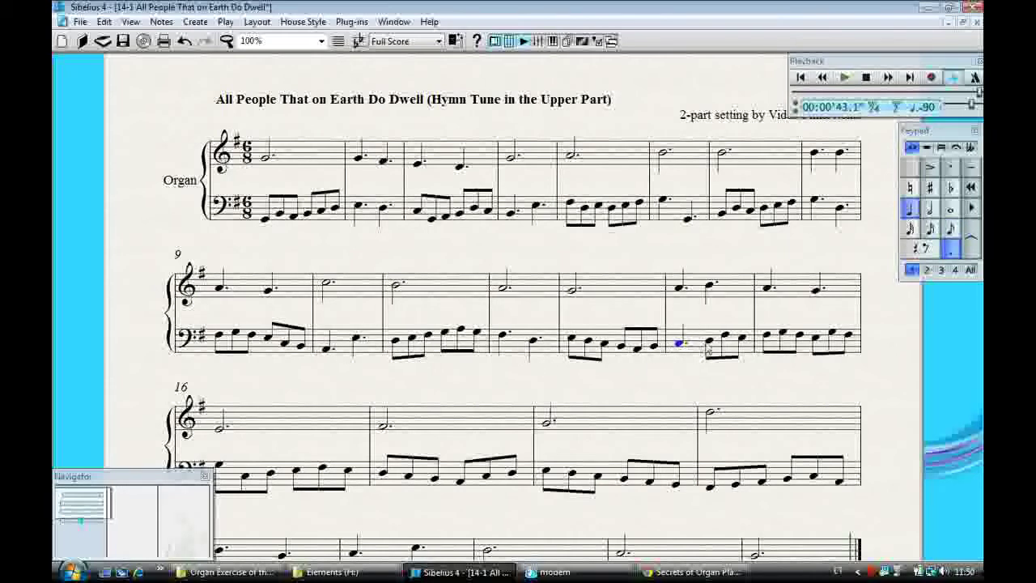
{"action": "left_click", "coordinate": [709, 344]}
{"action": "key", "text": "4"}
{"action": "key", "text": "period"}
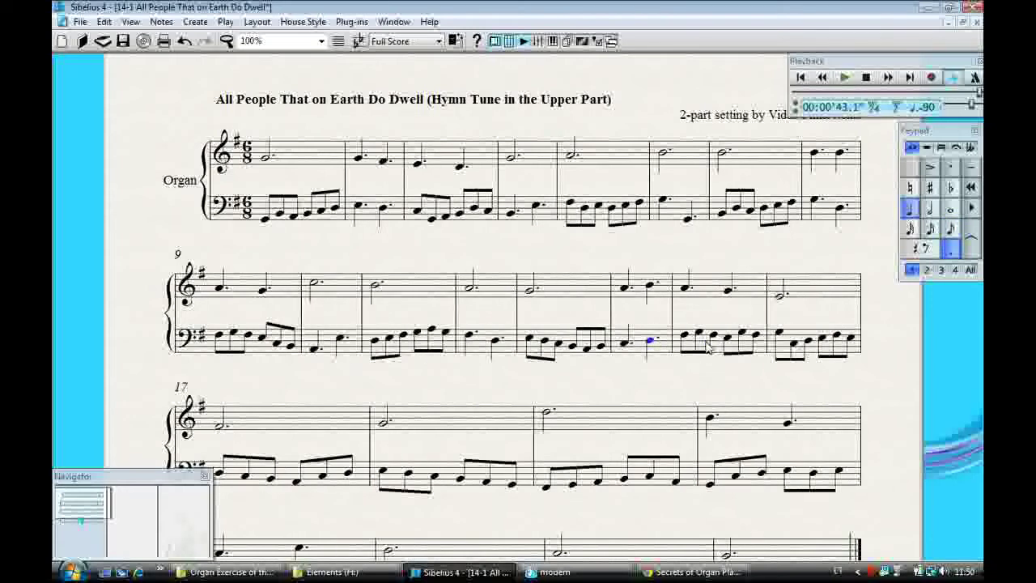
Turn the bass eighths of bars 15 and 16 into dotted quarters
{"action": "left_click", "coordinate": [782, 338]}
{"action": "key", "text": "4"}
{"action": "key", "text": "period"}
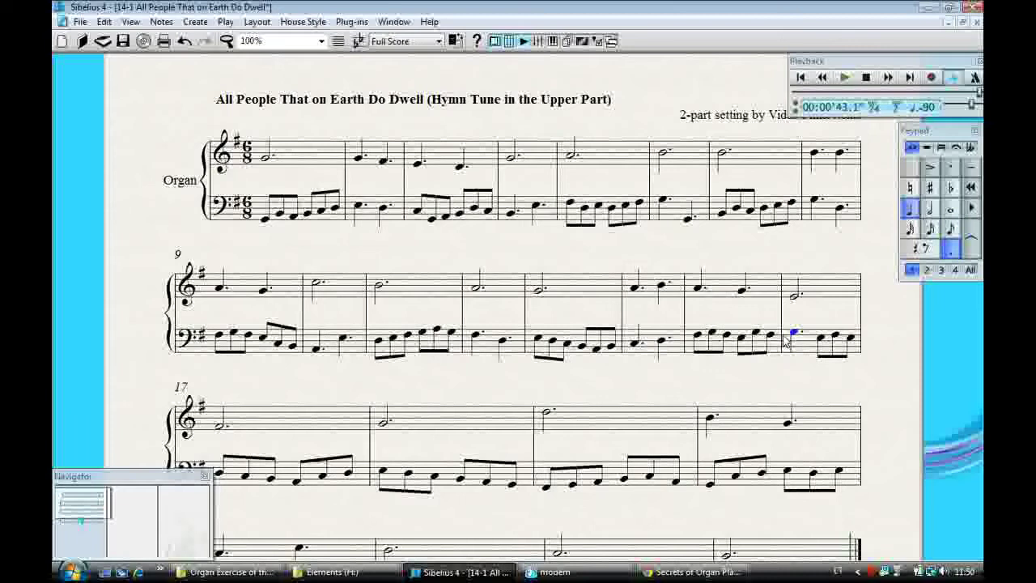
{"action": "key", "text": "Right"}
{"action": "key", "text": "4"}
{"action": "key", "text": "period"}
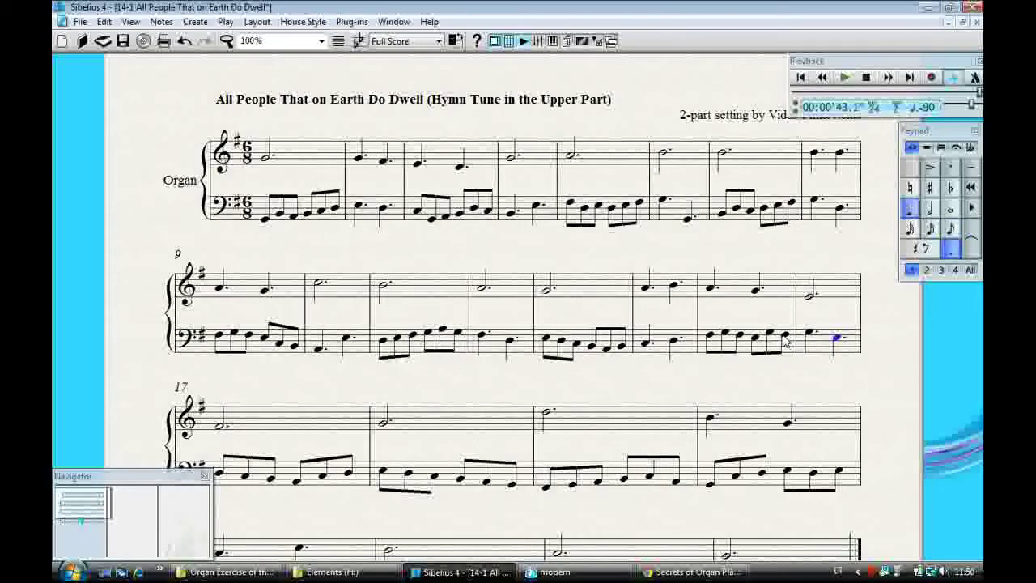
{"action": "key", "text": "Right"}
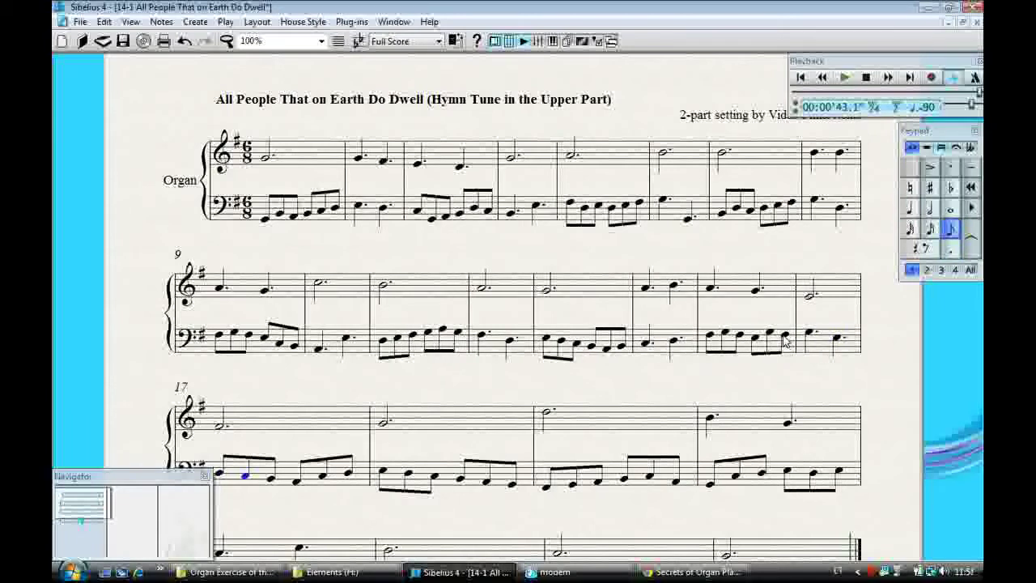
Turn the bass eighths of bars 18 and 20 into dotted-quarter pairs
{"action": "key", "text": "4"}
{"action": "key", "text": "period"}
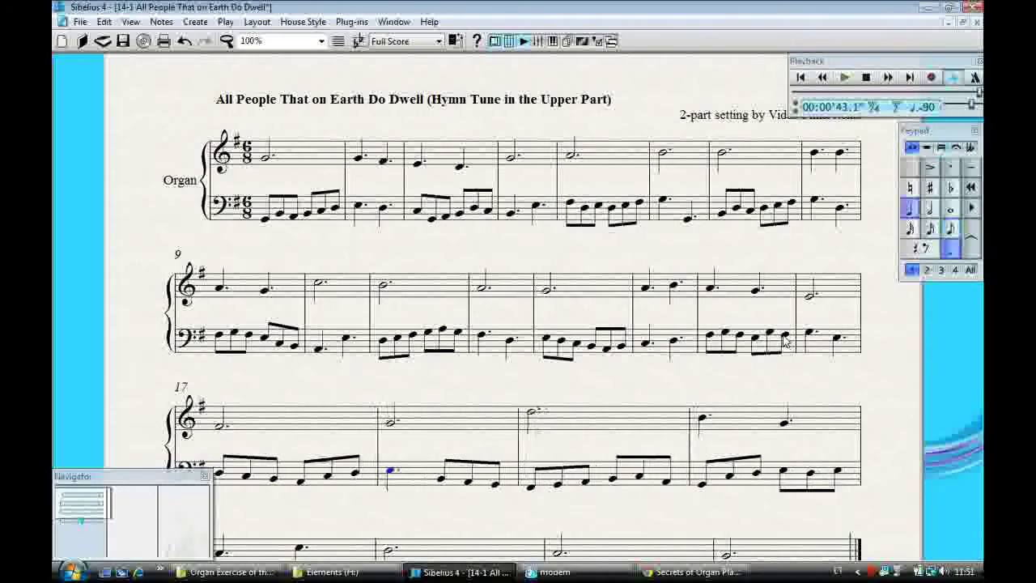
{"action": "key", "text": "Right"}
{"action": "key", "text": "4"}
{"action": "key", "text": "period"}
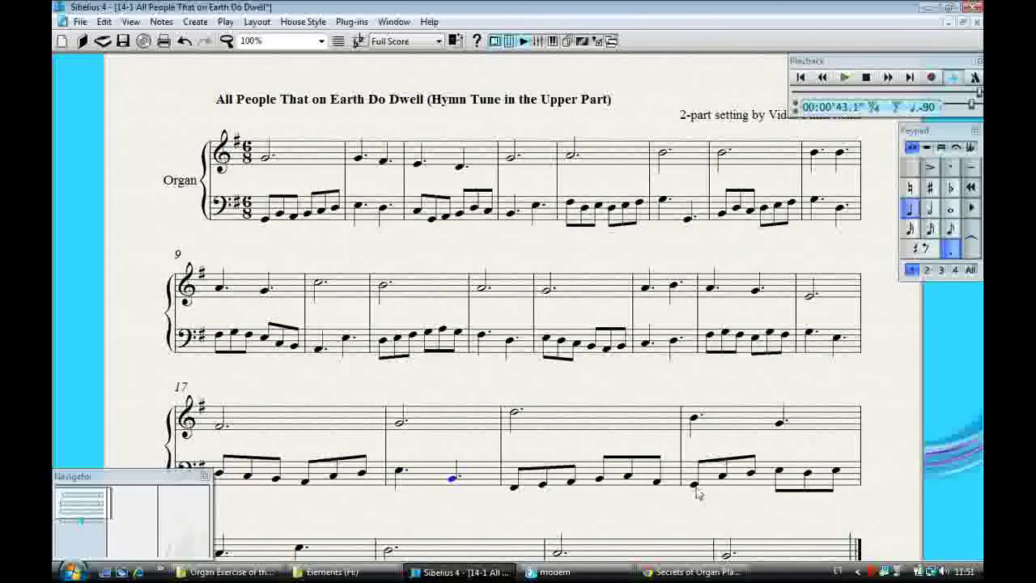
{"action": "left_click", "coordinate": [695, 487]}
{"action": "key", "text": "4"}
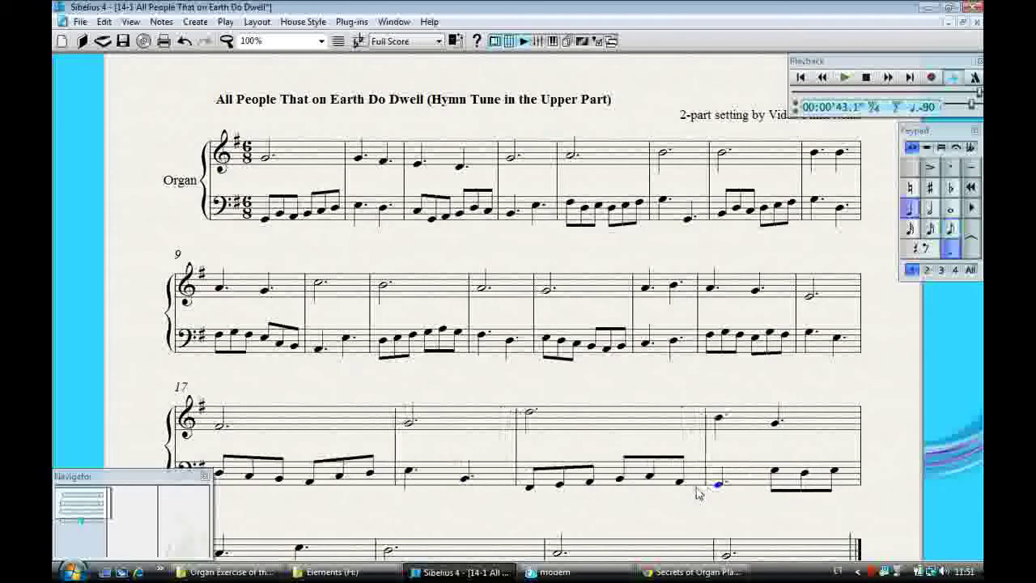
{"action": "key", "text": "period"}
{"action": "key", "text": "Right"}
{"action": "key", "text": "4"}
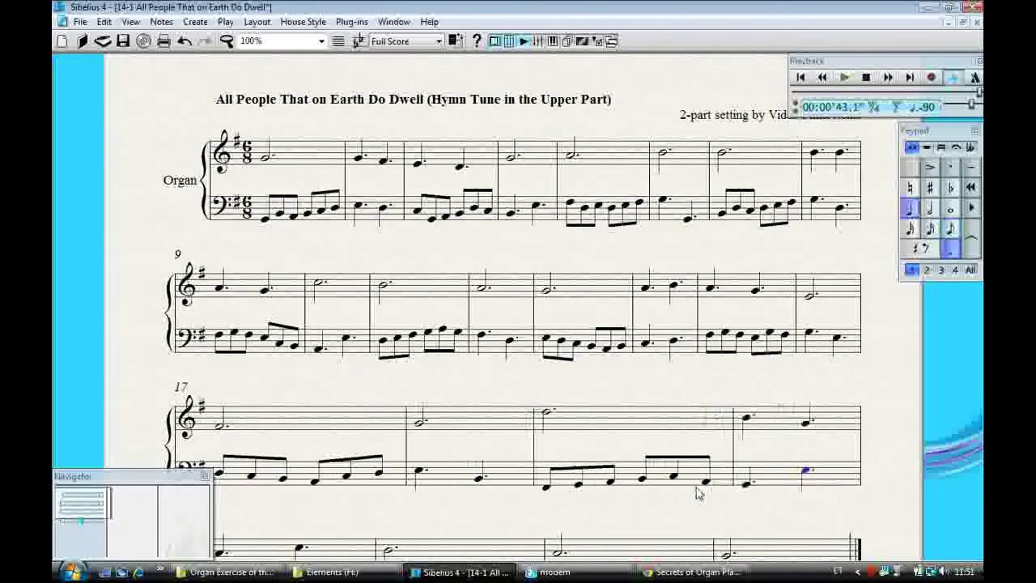
{"action": "key", "text": "period"}
Change the first bass note of bar 22 in the last system to a dotted quarter
{"action": "left_click_drag", "start_coordinate": [658, 531], "coordinate": [645, 257]}
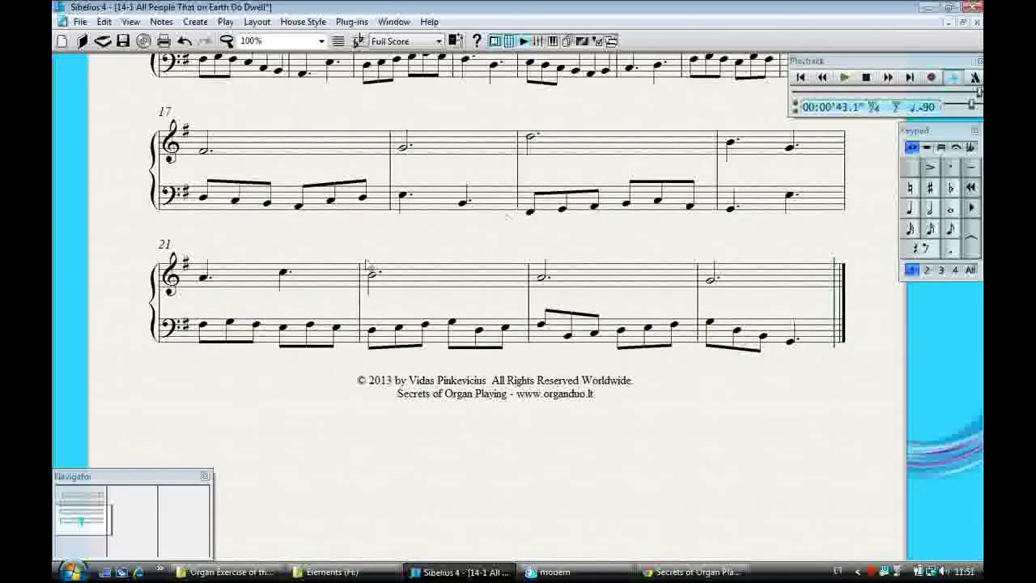
{"action": "left_click", "coordinate": [372, 333]}
{"action": "key", "text": "ctrl+z"}
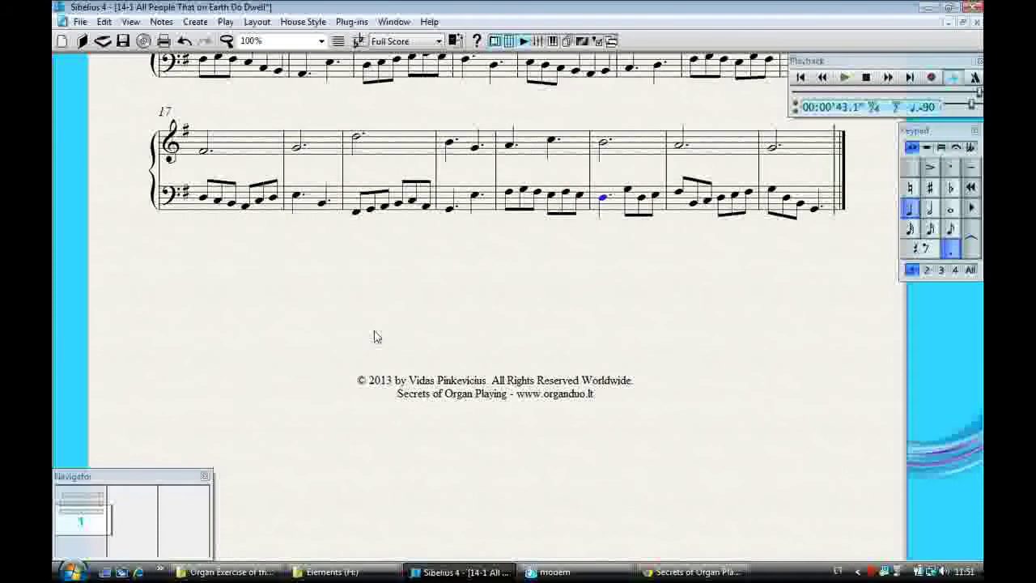
{"action": "key", "text": "5"}
{"action": "key", "text": "period"}
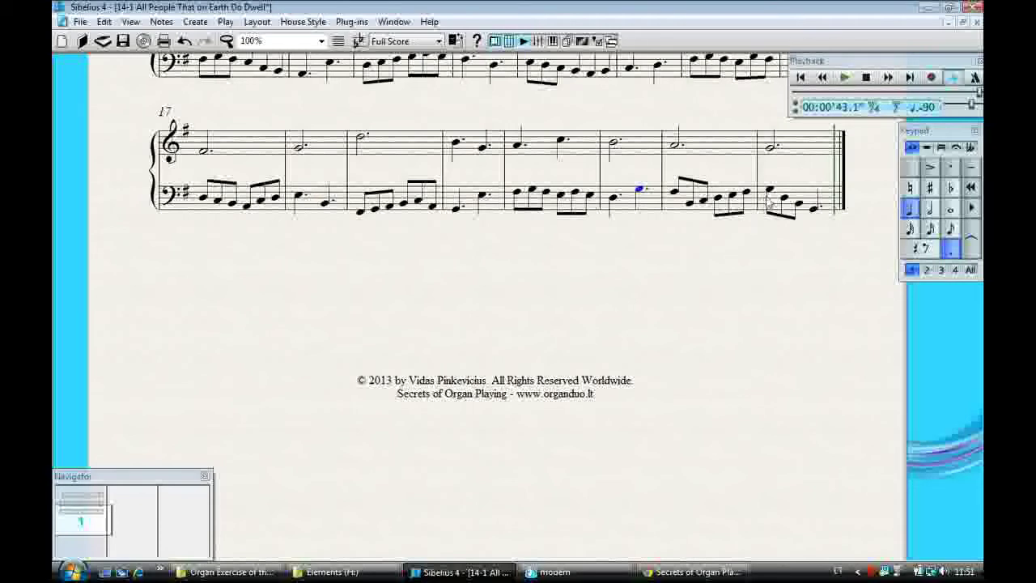
{"action": "key", "text": "Escape"}
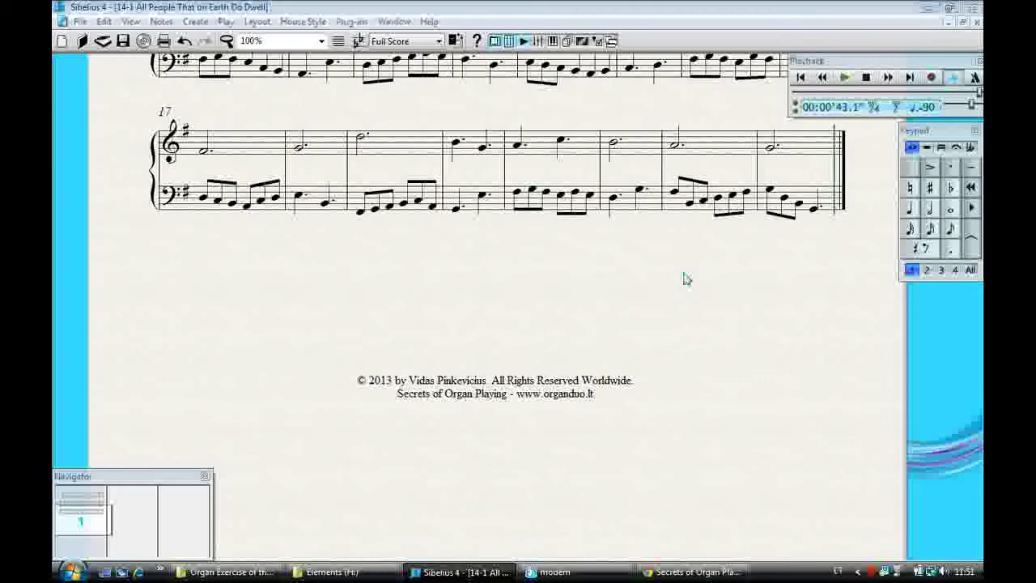
Scroll back to the title and inspect the treble and bass notes of bars 1 and 2
{"action": "left_click_drag", "start_coordinate": [664, 260], "coordinate": [622, 557]}
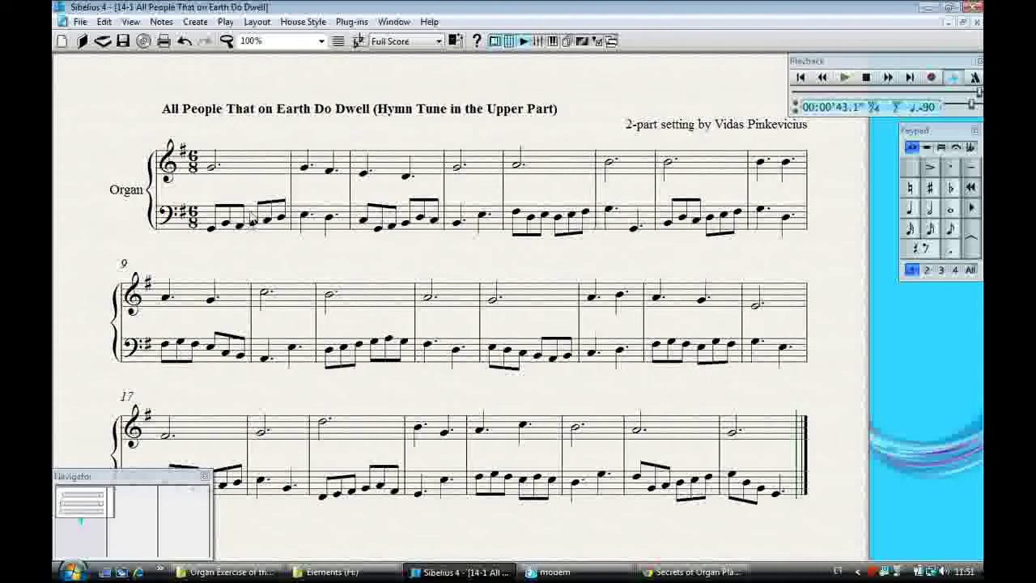
{"action": "left_click", "coordinate": [252, 218]}
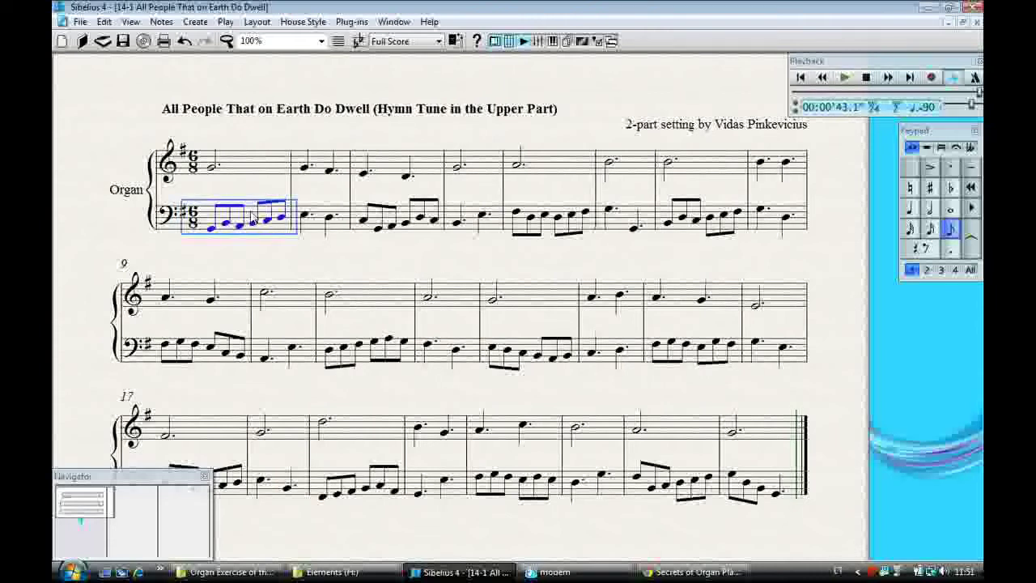
{"action": "left_click", "coordinate": [312, 228]}
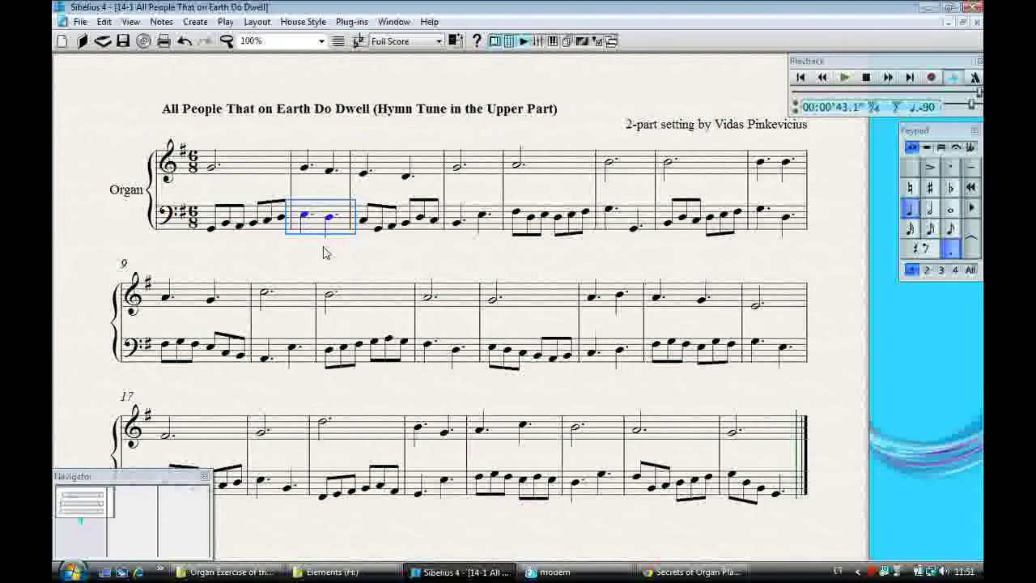
{"action": "key", "text": "Escape"}
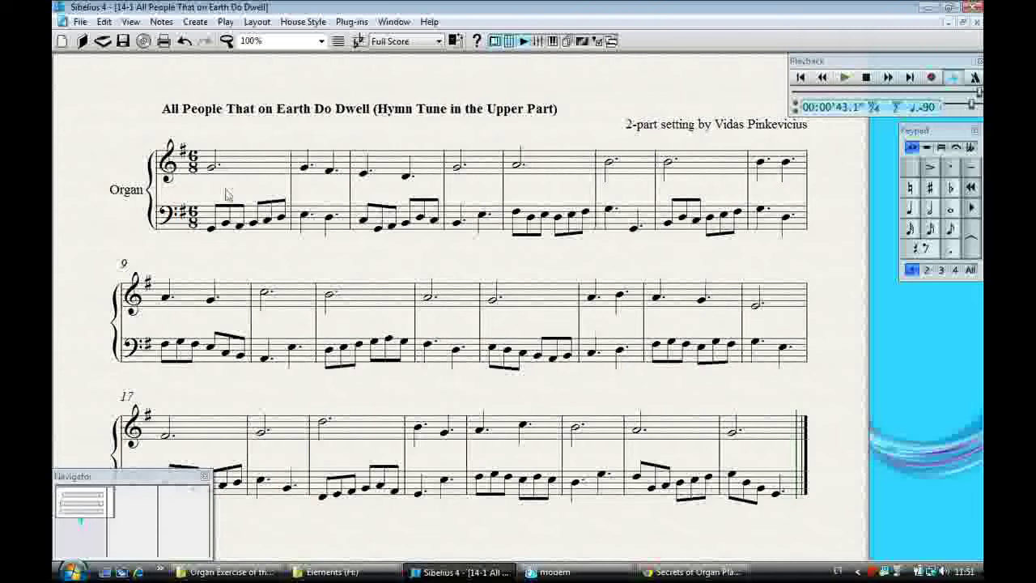
{"action": "left_click", "coordinate": [240, 170]}
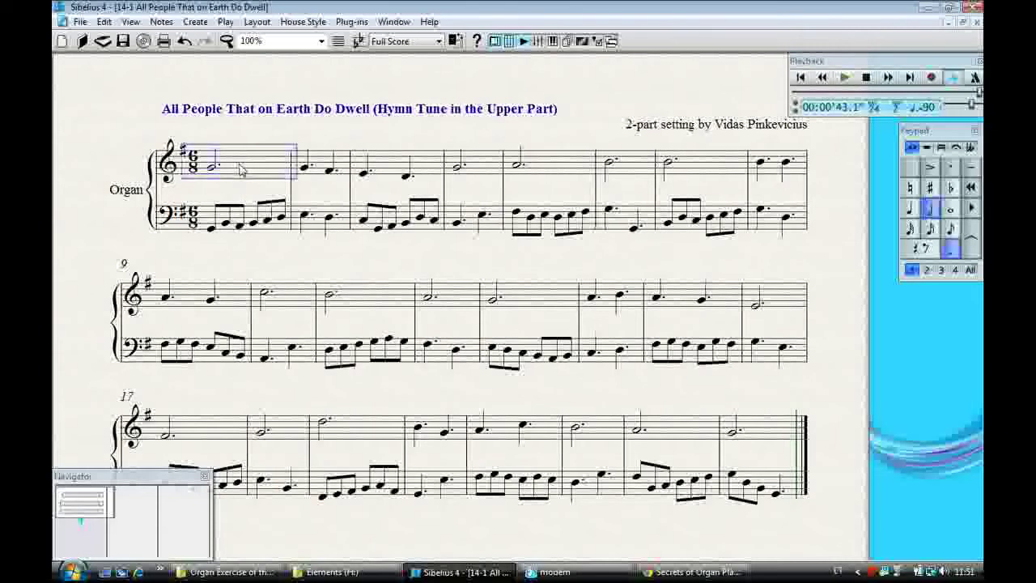
{"action": "left_click", "coordinate": [237, 228]}
{"action": "left_click", "coordinate": [253, 172]}
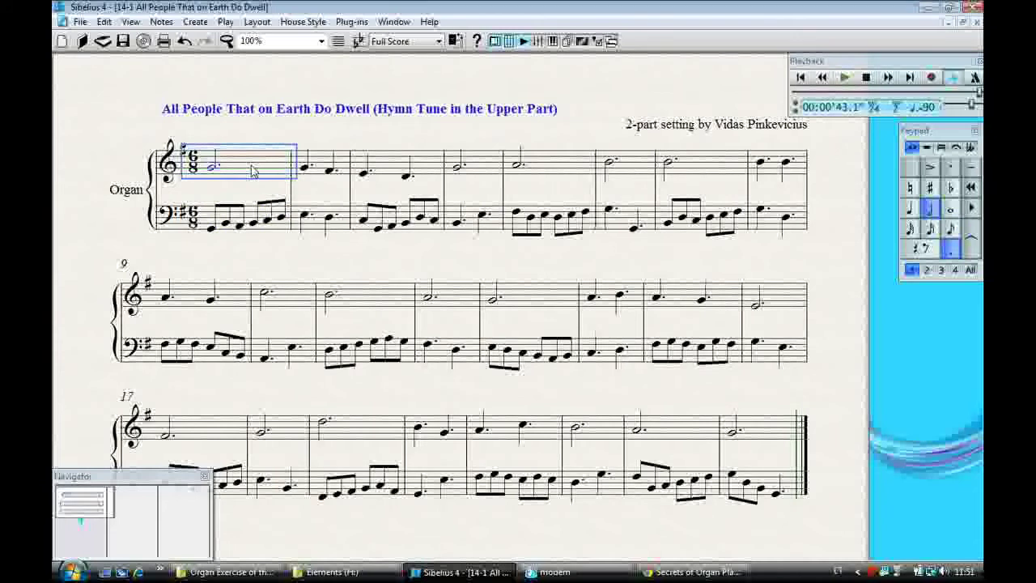
Rewrite treble bar 2 as six running eighths starting on A (A, G, F, E, G)
{"action": "left_click", "coordinate": [306, 172]}
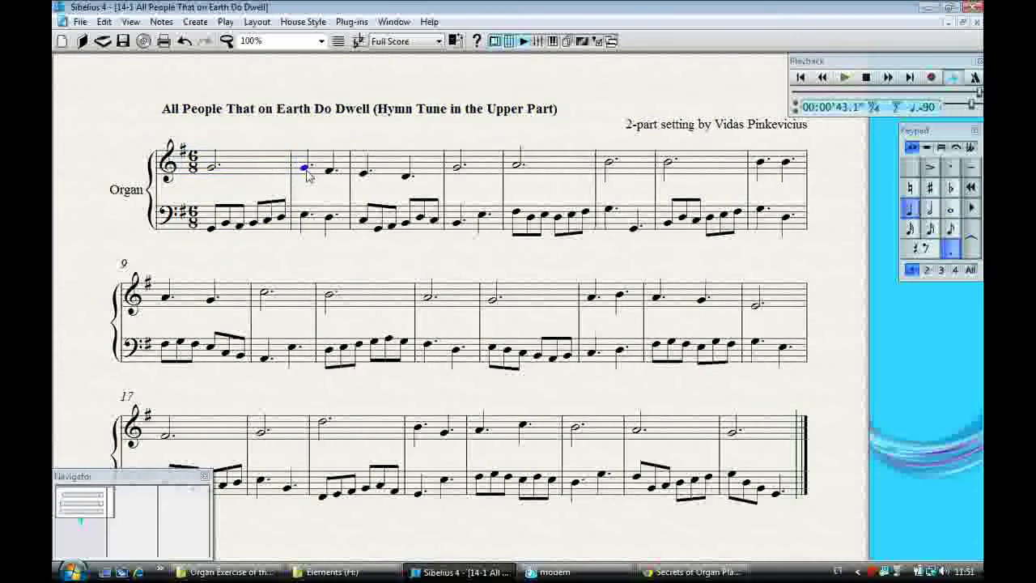
{"action": "key", "text": "KP_3"}
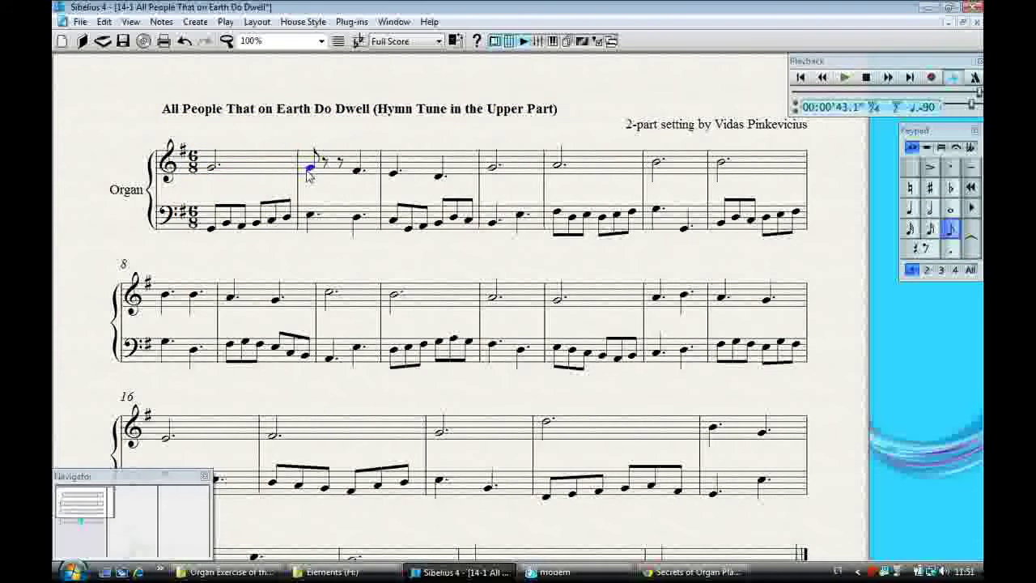
{"action": "key", "text": "Up"}
{"action": "key", "text": "Down"}
{"action": "key", "text": "a"}
{"action": "key", "text": "g"}
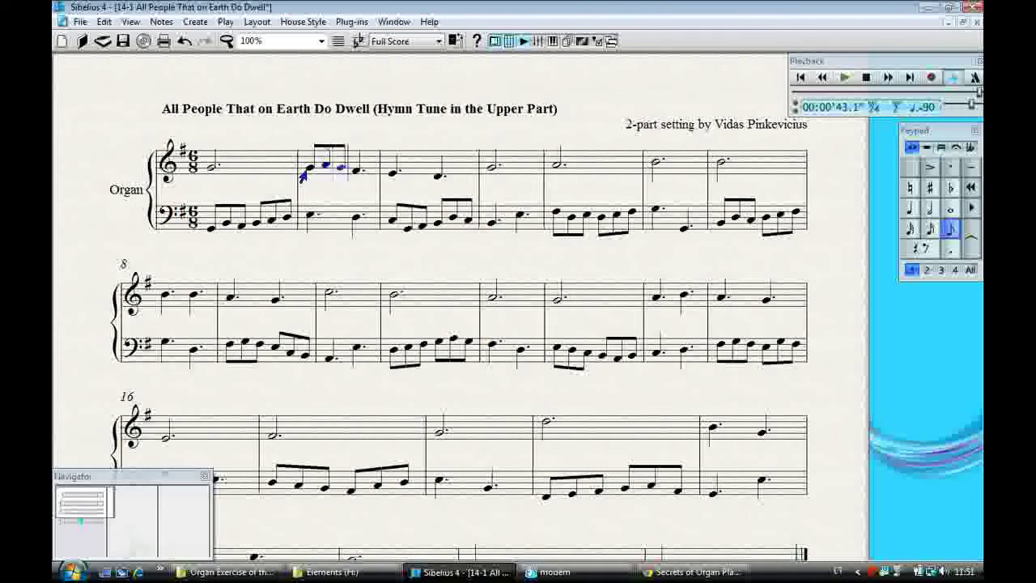
{"action": "key", "text": "f"}
{"action": "key", "text": "e"}
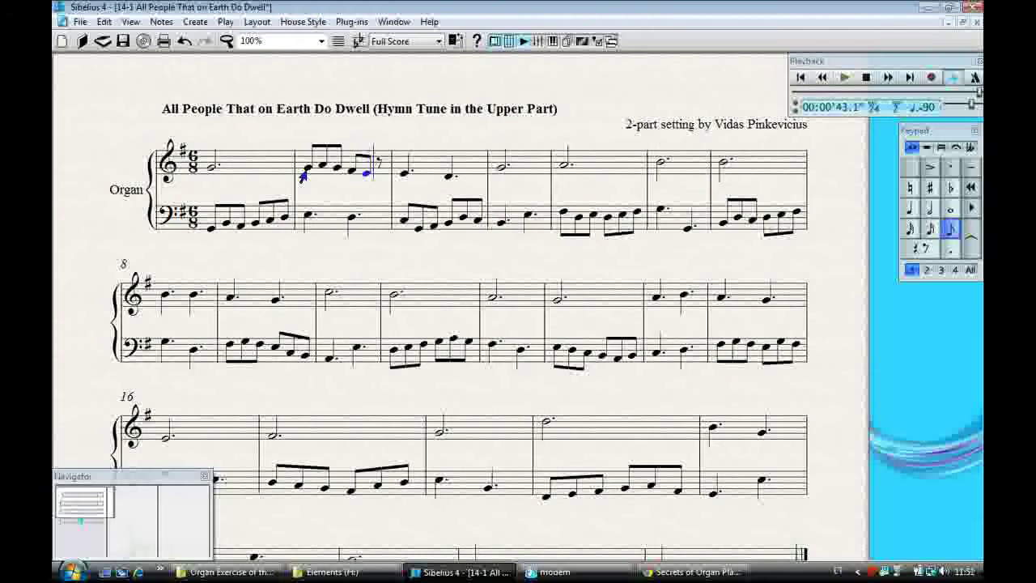
{"action": "key", "text": "Up"}
{"action": "type", "text": "g"}
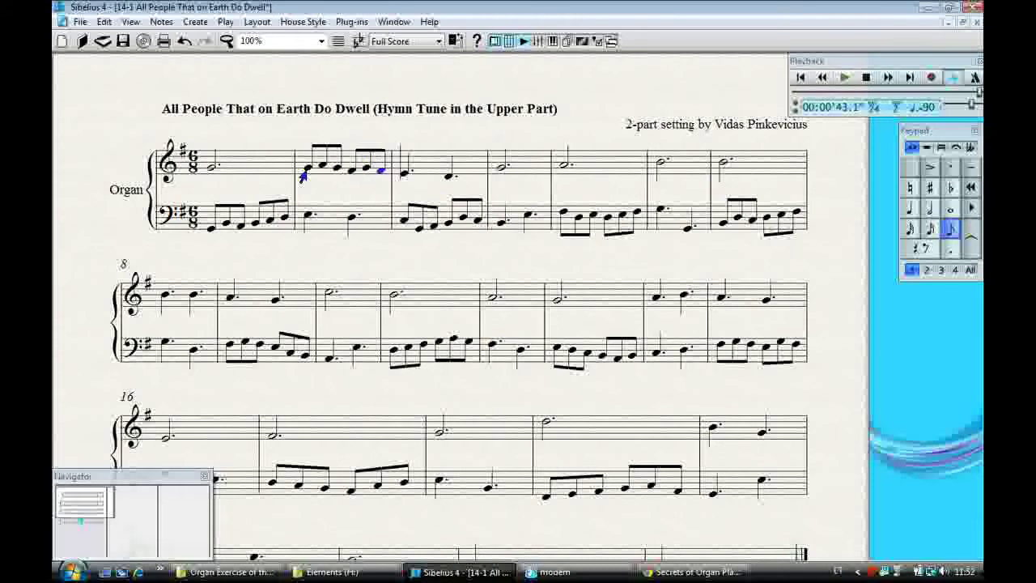
{"action": "key", "text": "Right"}
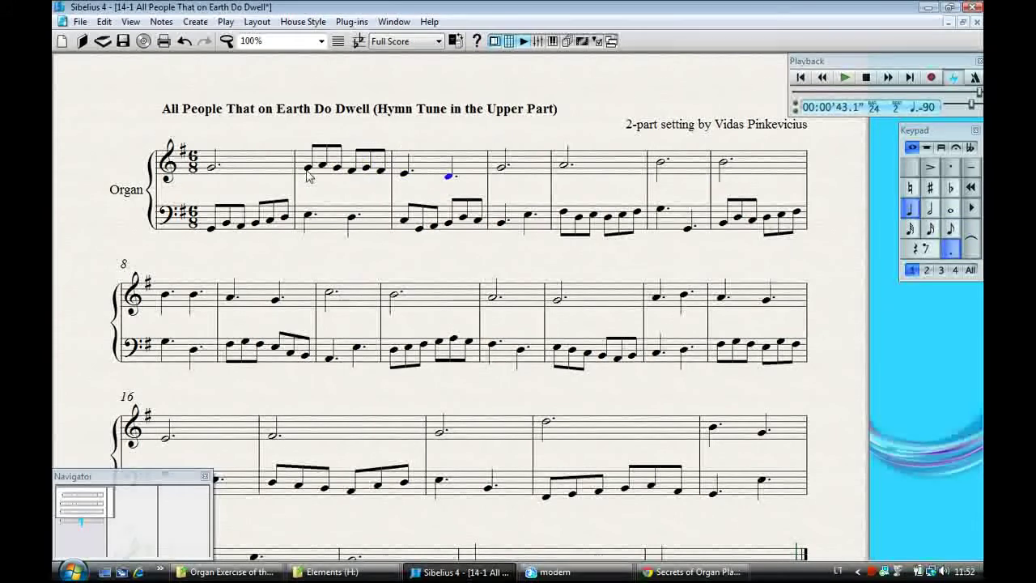
Rewrite treble bar 4 as running eighths, adding E, F, G, F, G
{"action": "key", "text": "Right"}
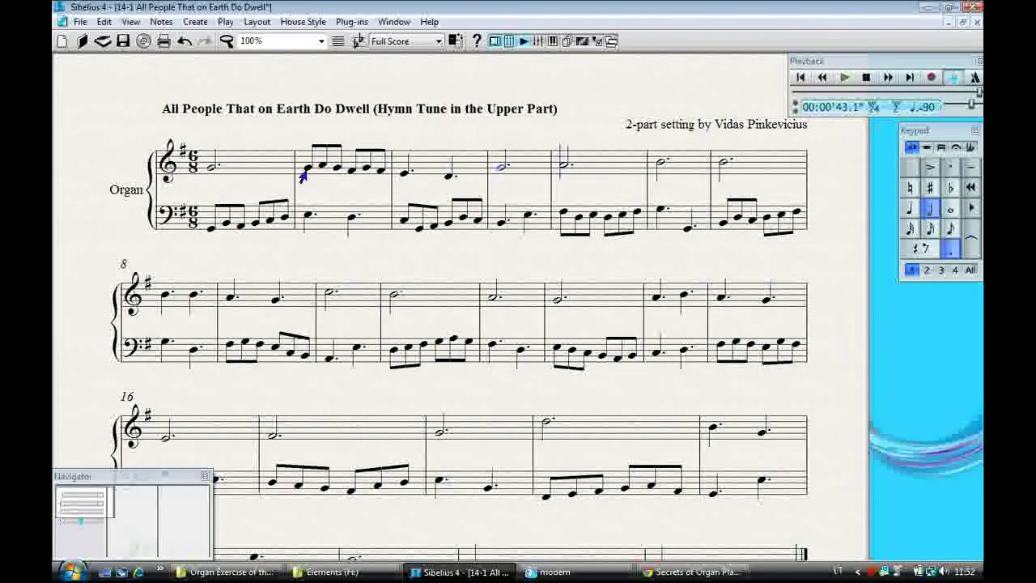
{"action": "key", "text": "KP_3"}
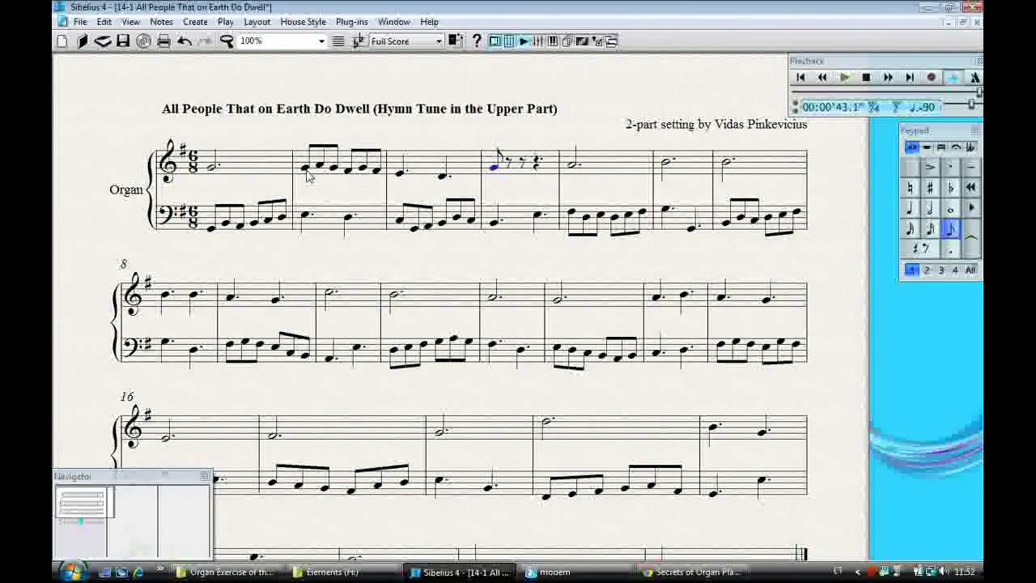
{"action": "key", "text": "e"}
{"action": "key", "text": "f"}
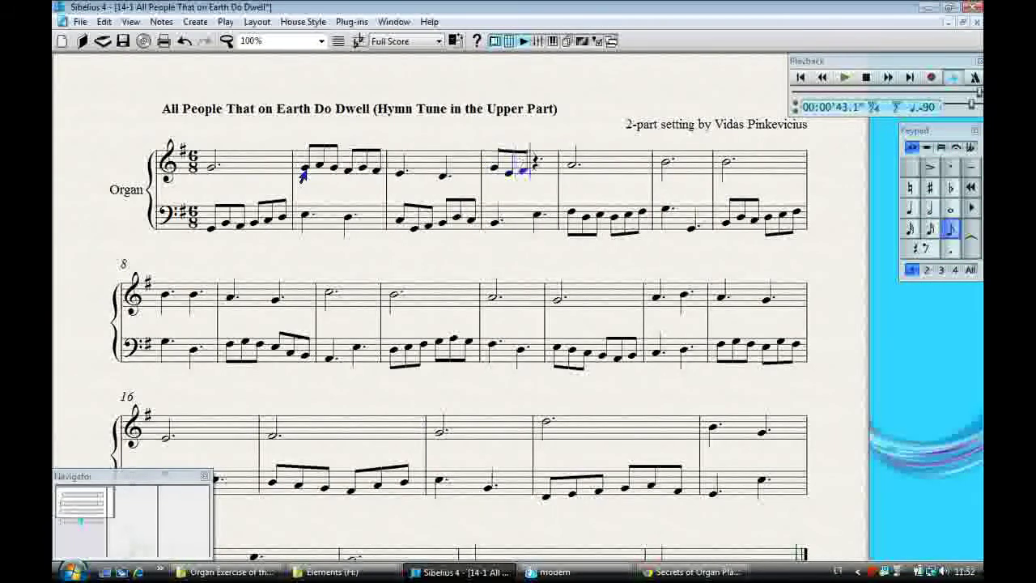
{"action": "key", "text": "g"}
{"action": "key", "text": "f"}
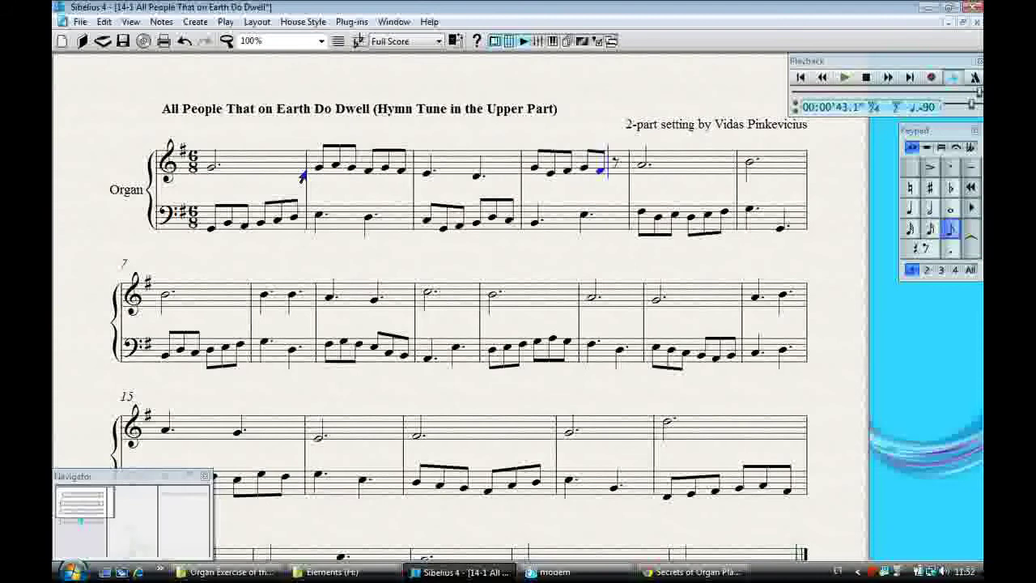
{"action": "key", "text": "g"}
{"action": "key", "text": "Right"}
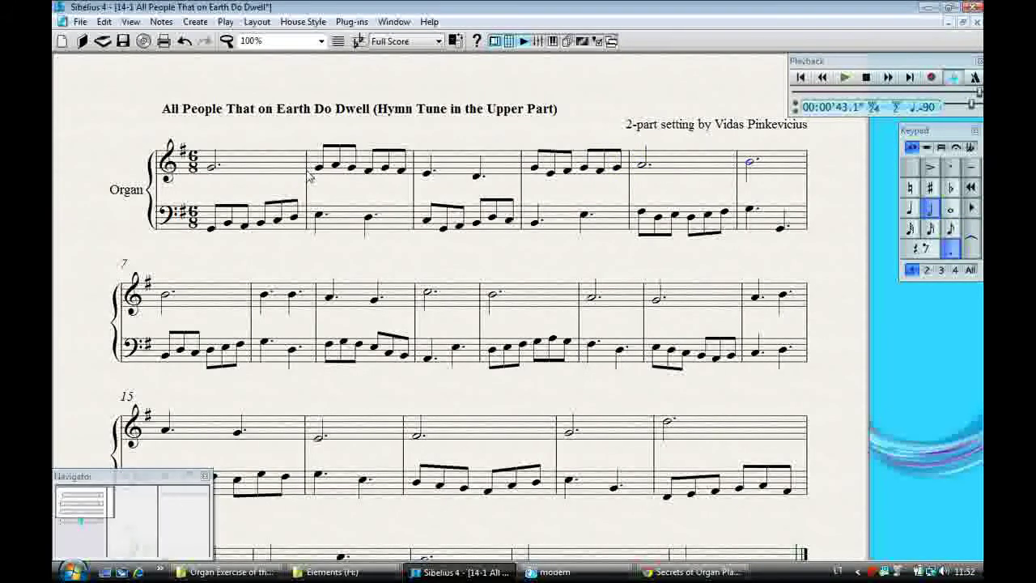
Rewrite treble bar 6 as running eighths, adding G, A, B, D, C
{"action": "key", "text": "3"}
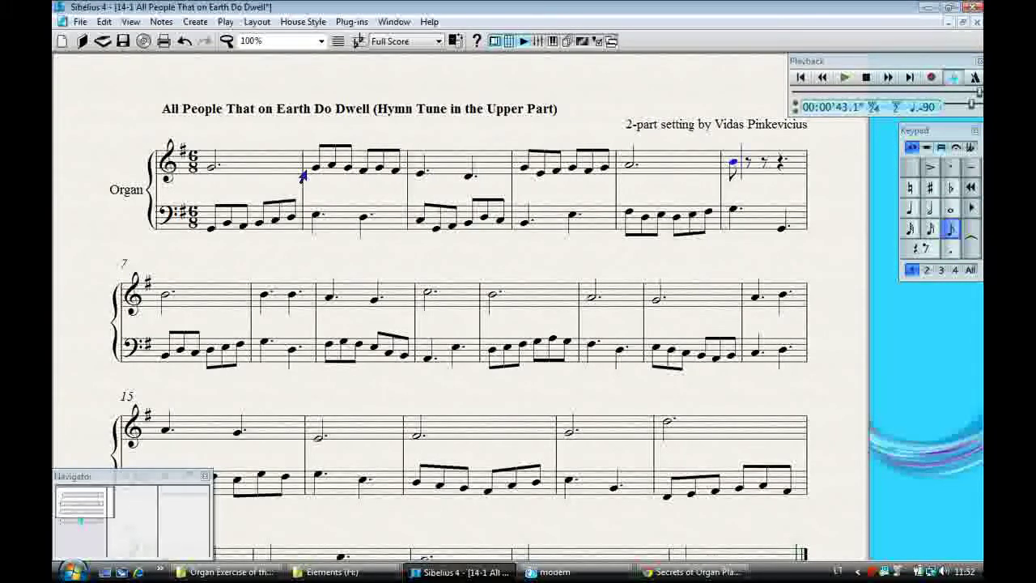
{"action": "key", "text": "g"}
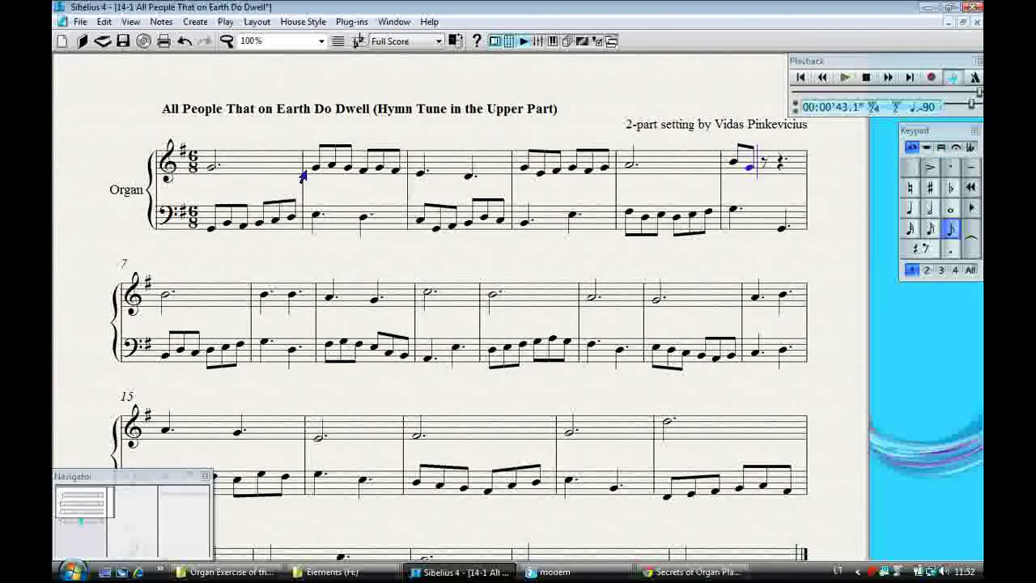
{"action": "key", "text": "a"}
{"action": "key", "text": "b"}
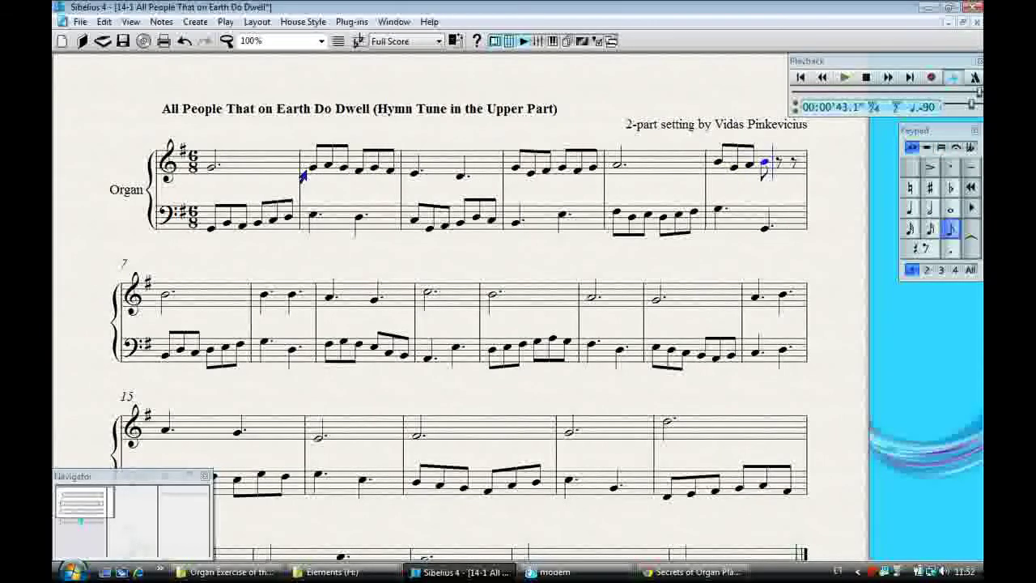
{"action": "key", "text": "d"}
{"action": "key", "text": "c"}
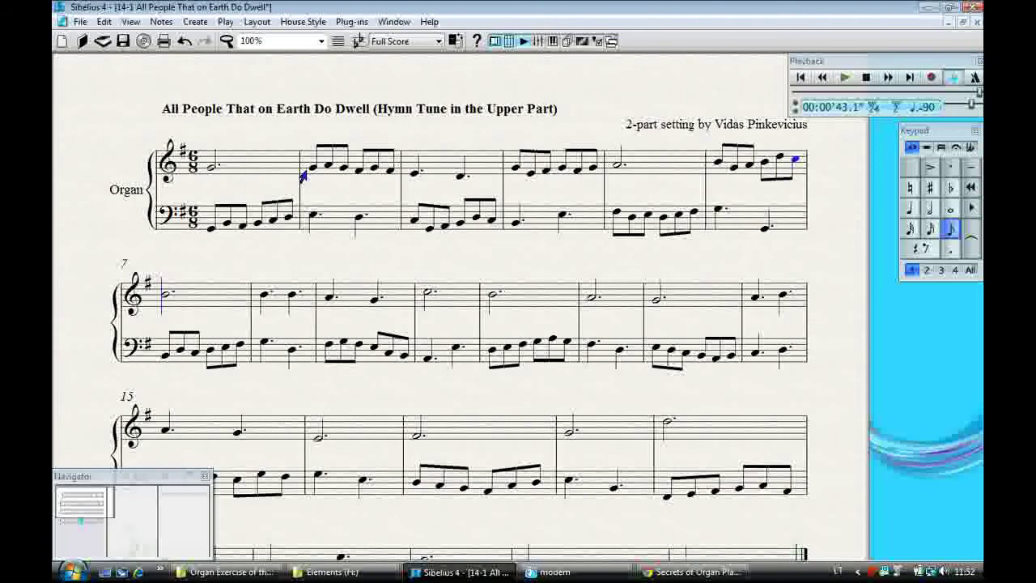
{"action": "key", "text": "Right"}
{"action": "key", "text": "Escape"}
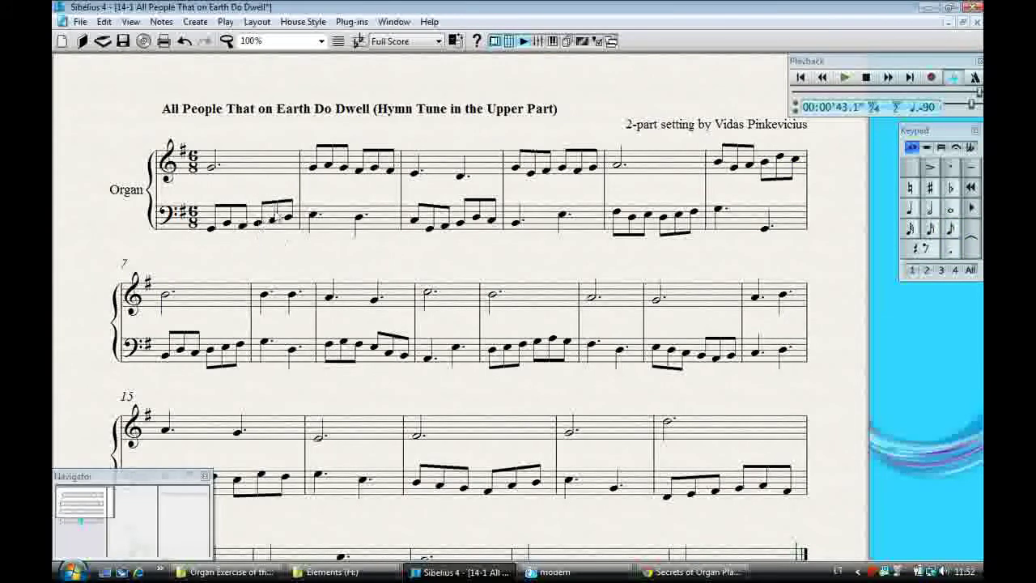
{"action": "left_click", "coordinate": [255, 223]}
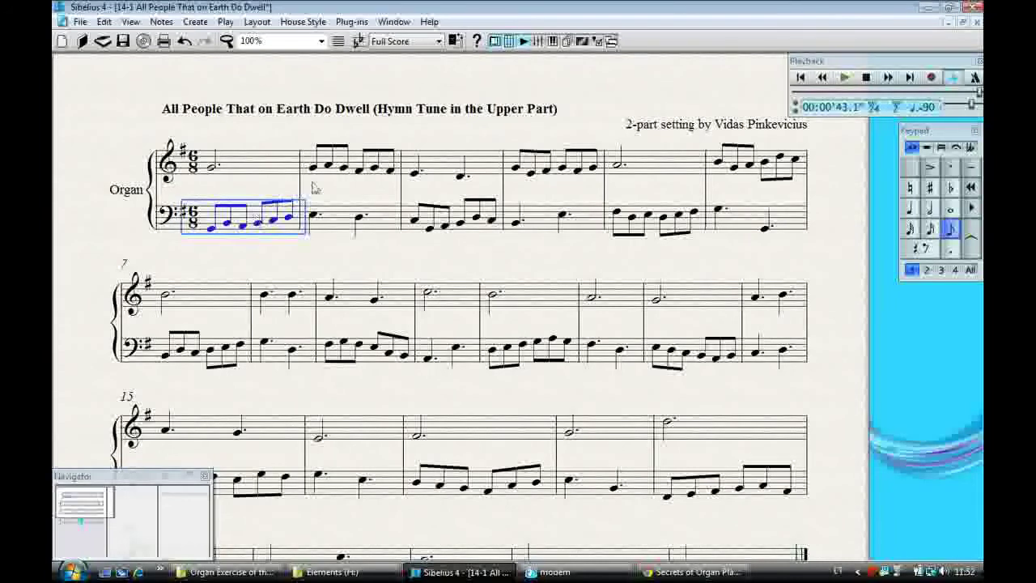
{"action": "left_click", "coordinate": [354, 162], "text": "ctrl"}
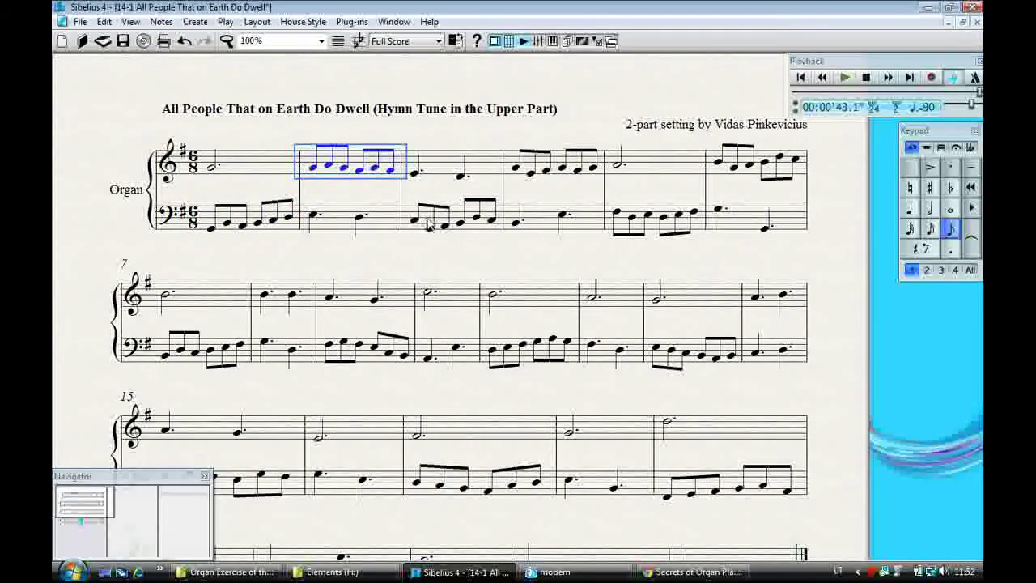
{"action": "left_click", "coordinate": [497, 208]}
{"action": "left_click", "coordinate": [535, 170]}
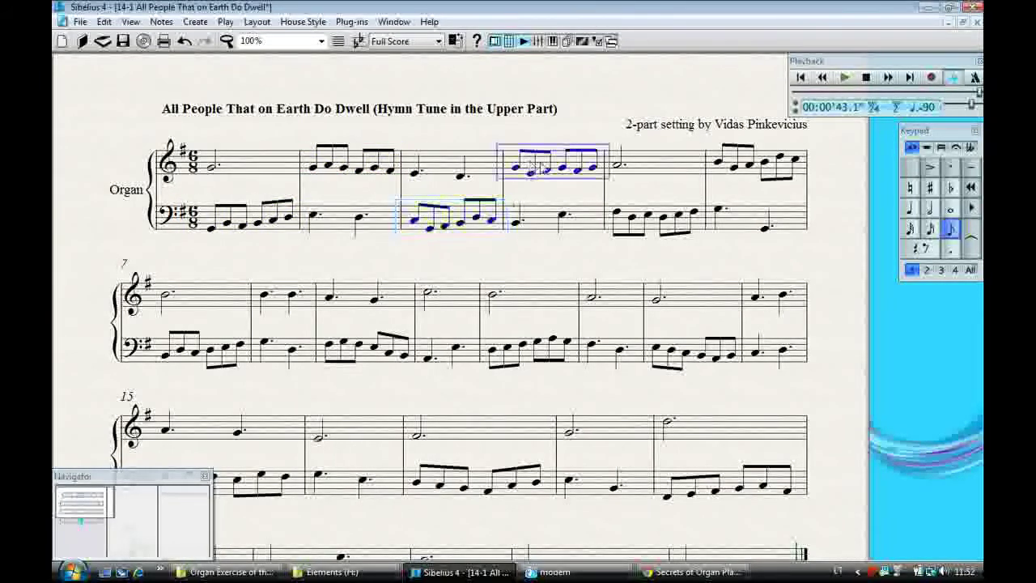
{"action": "left_click", "coordinate": [644, 227]}
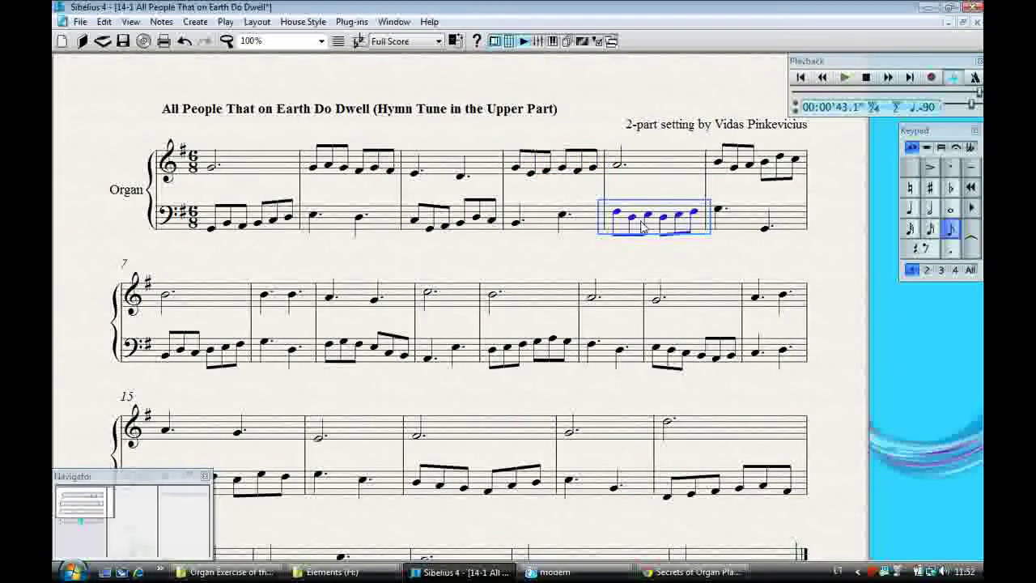
{"action": "left_click", "coordinate": [732, 162]}
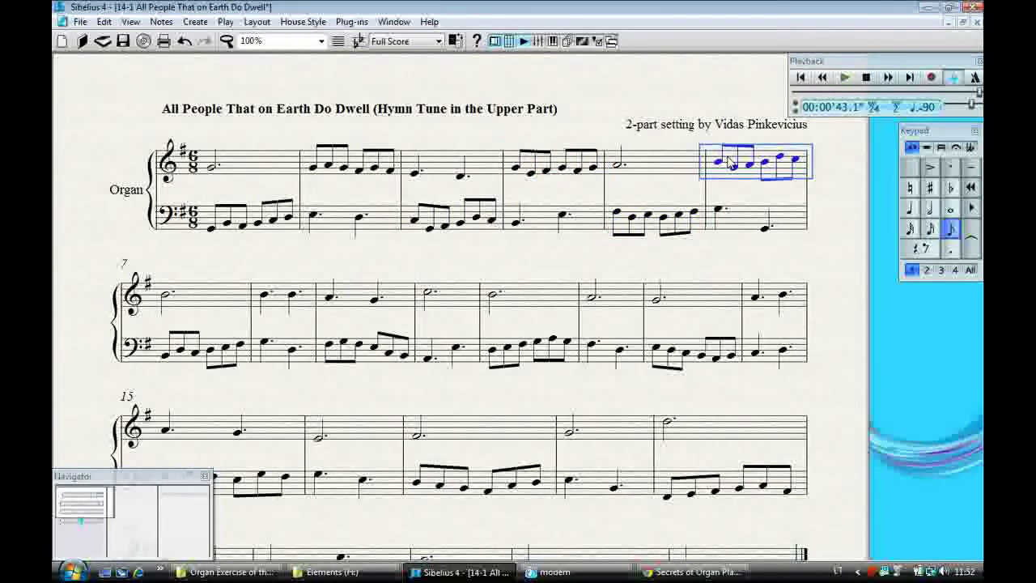
{"action": "left_click", "coordinate": [548, 258]}
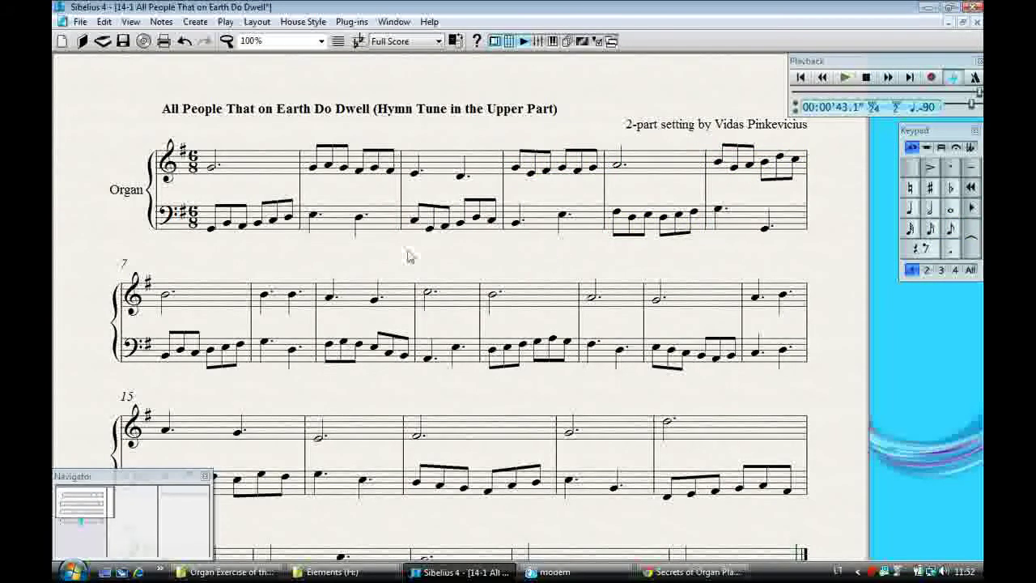
{"action": "left_click", "coordinate": [277, 171]}
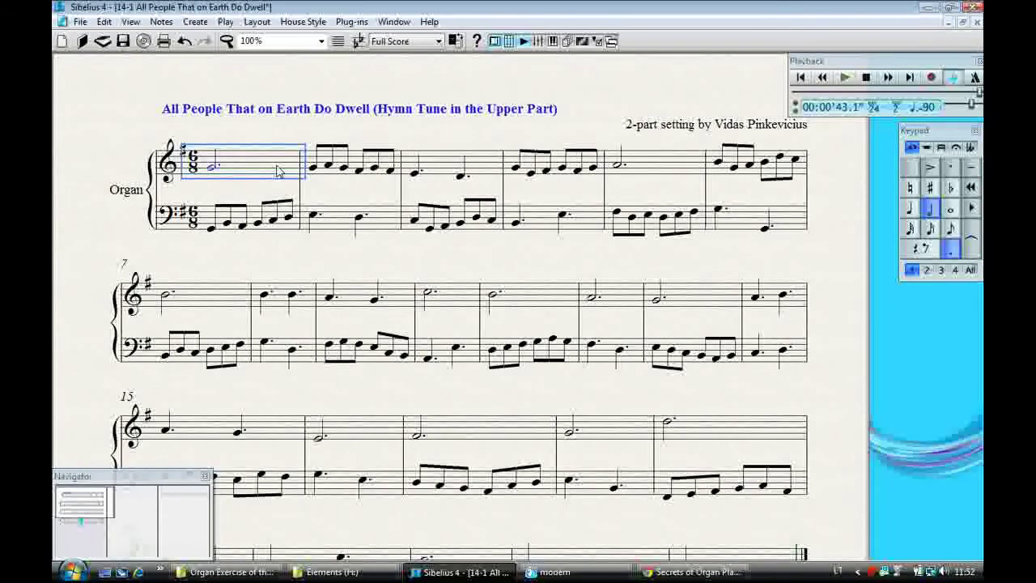
{"action": "left_click", "coordinate": [332, 227]}
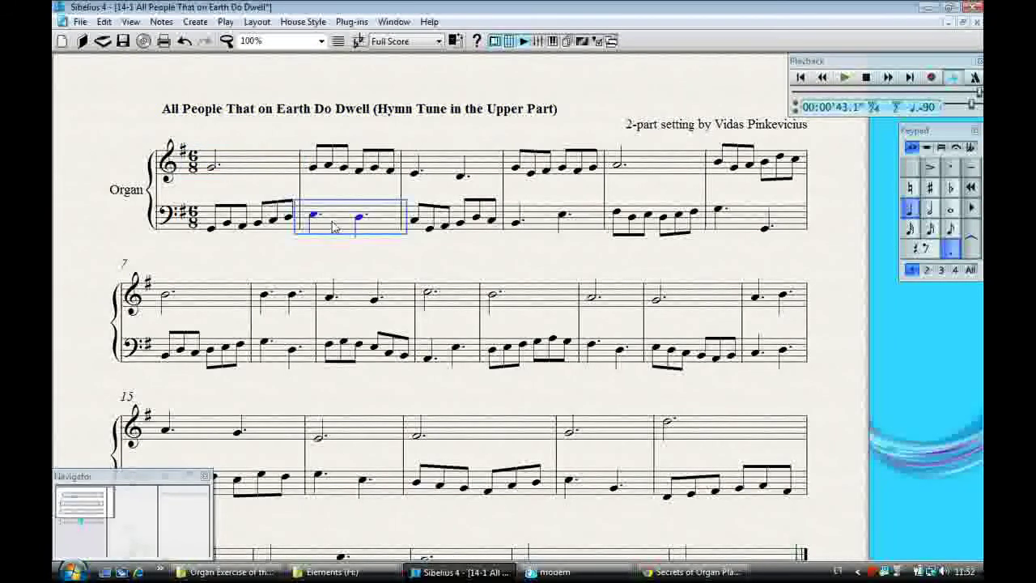
{"action": "left_click", "coordinate": [438, 172]}
{"action": "left_click", "coordinate": [534, 227]}
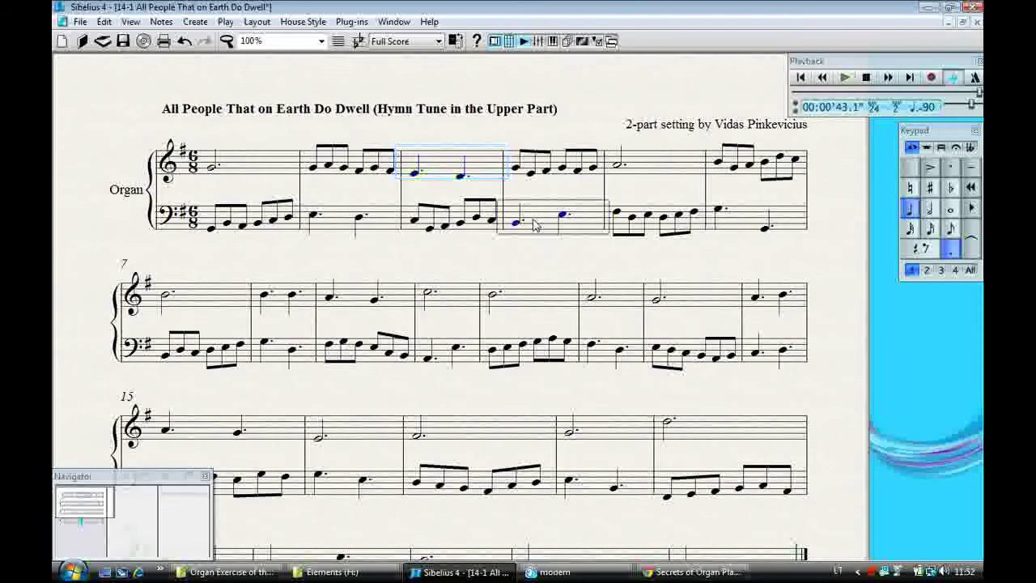
{"action": "left_click", "coordinate": [500, 254]}
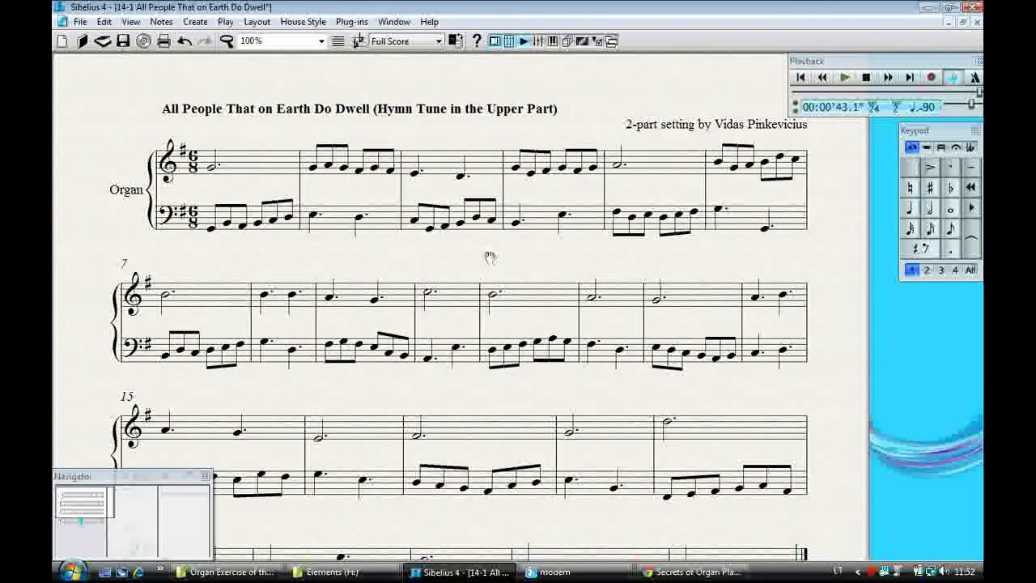
Give treble bar 8 six running eighths, adding A, B, C, D, C
{"action": "scroll", "coordinate": [486, 243], "scroll_direction": "down", "scroll_amount": 2}
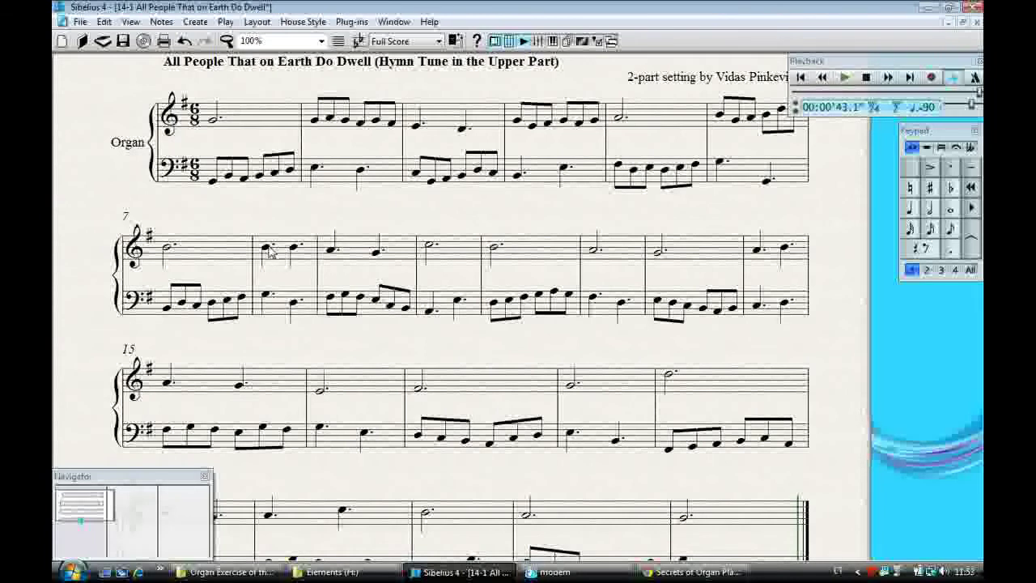
{"action": "left_click", "coordinate": [268, 249]}
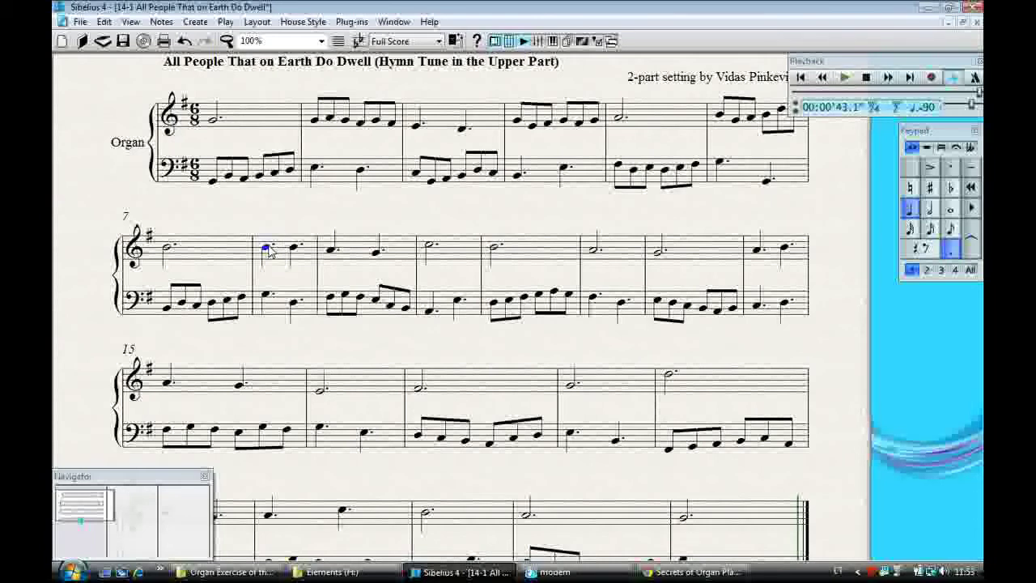
{"action": "key", "text": "3"}
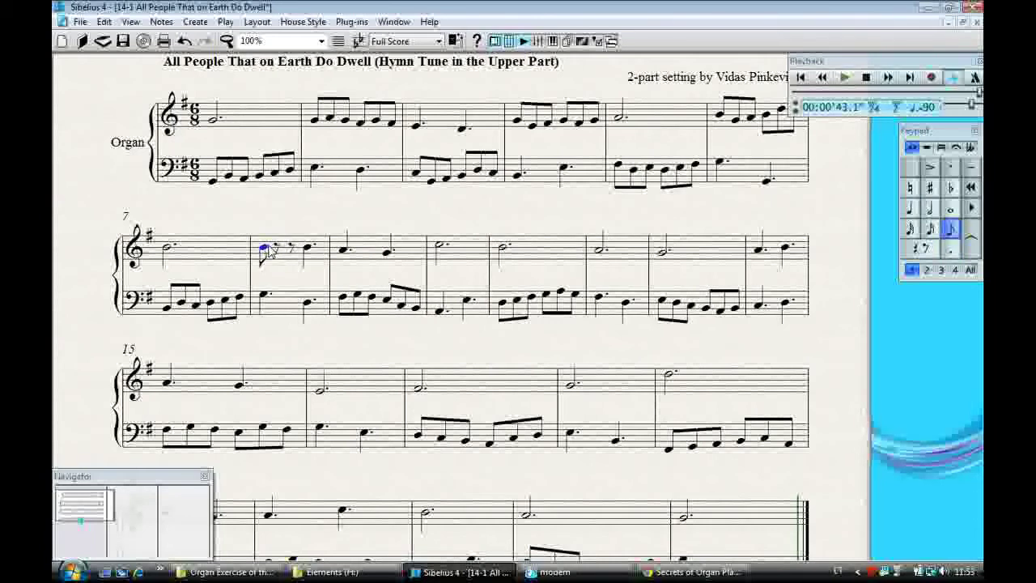
{"action": "key", "text": "a"}
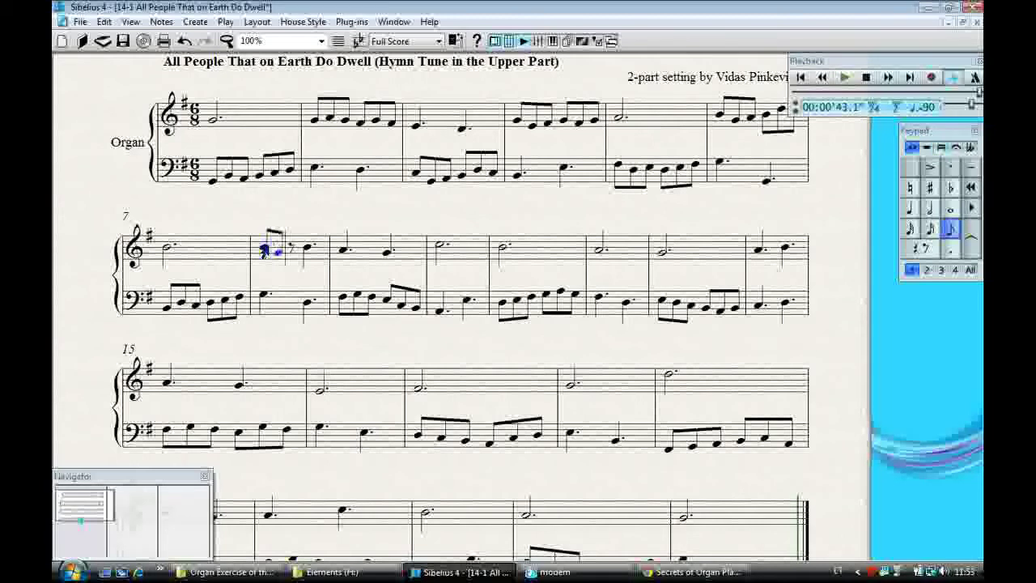
{"action": "key", "text": "b"}
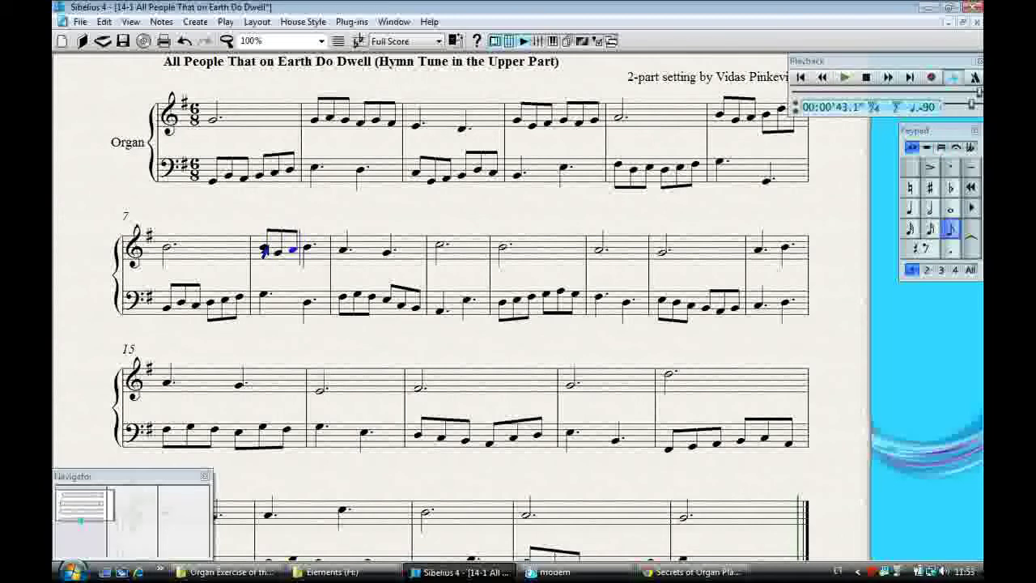
{"action": "key", "text": "c"}
{"action": "key", "text": "d"}
{"action": "key", "text": "c"}
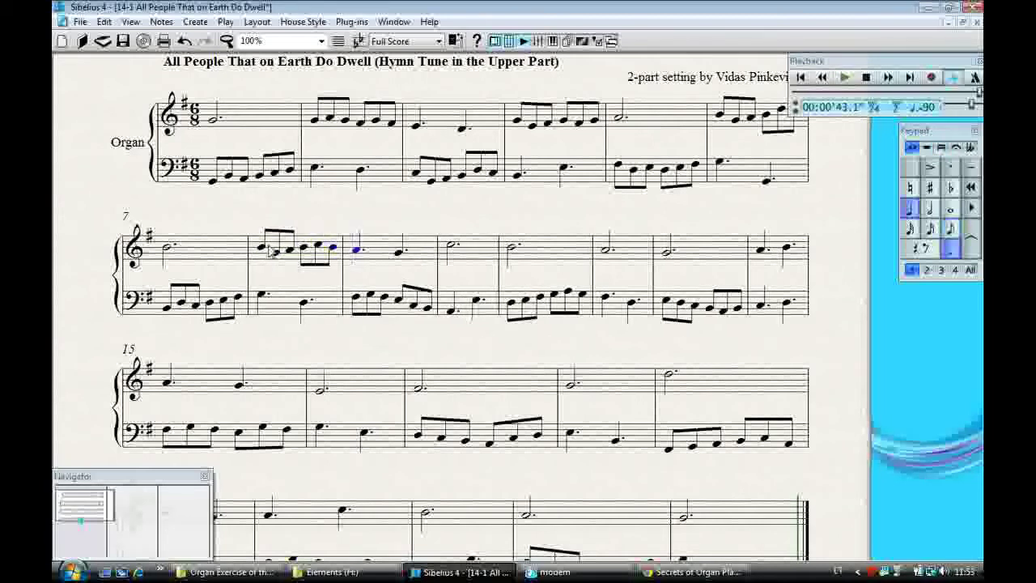
Give treble bar 10 running eighths, entering C, D, B, C, D, E
{"action": "key", "text": "3"}
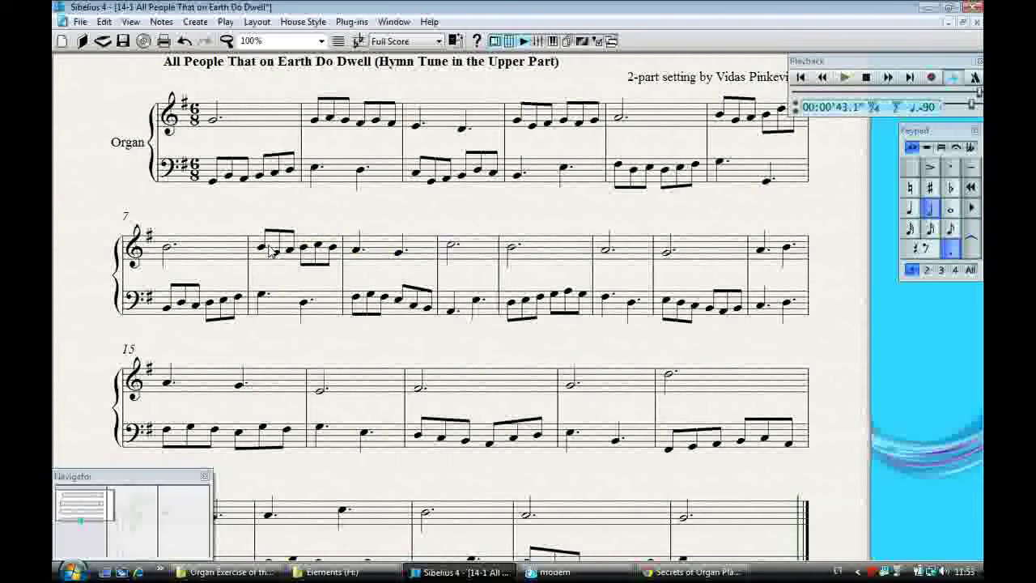
{"action": "key", "text": "c"}
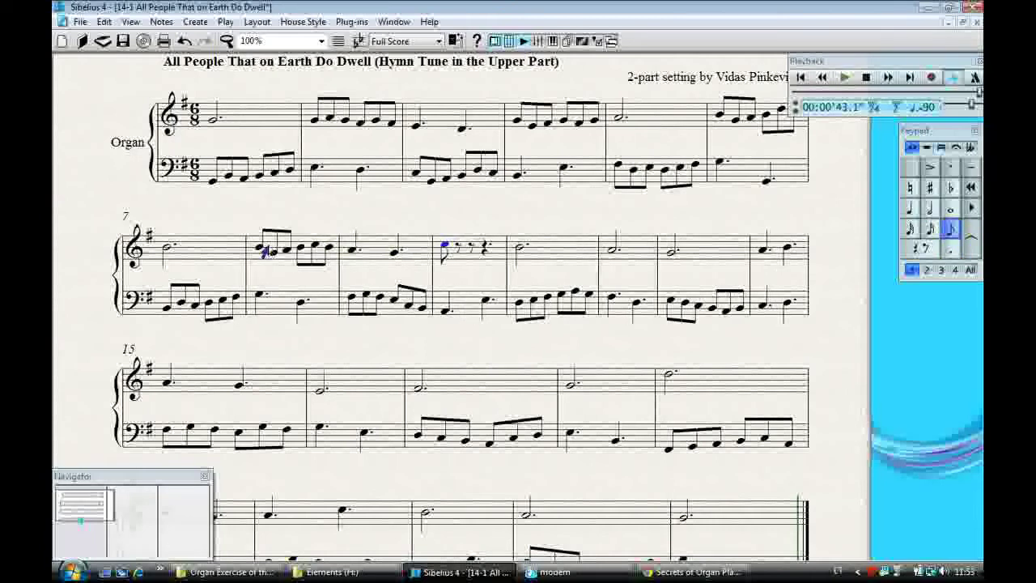
{"action": "key", "text": "d"}
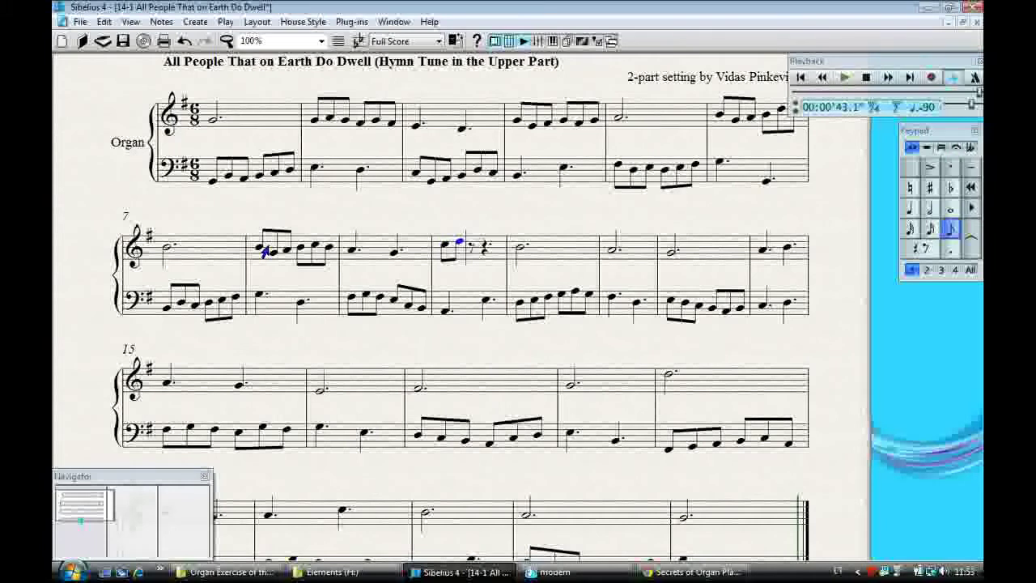
{"action": "key", "text": "Down"}
{"action": "key", "text": "Down"}
{"action": "key", "text": "b"}
{"action": "key", "text": "c"}
{"action": "key", "text": "d"}
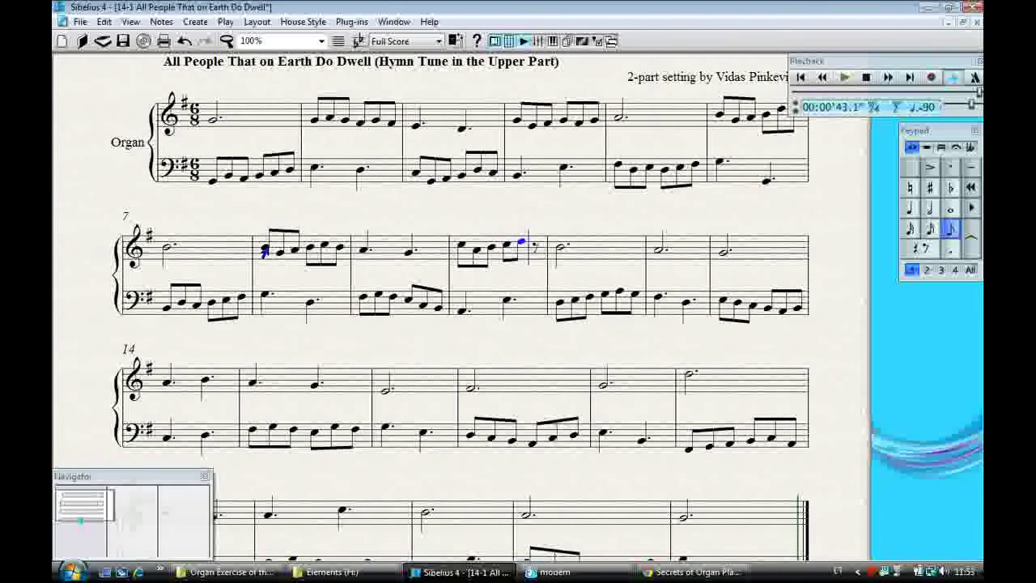
{"action": "key", "text": "e"}
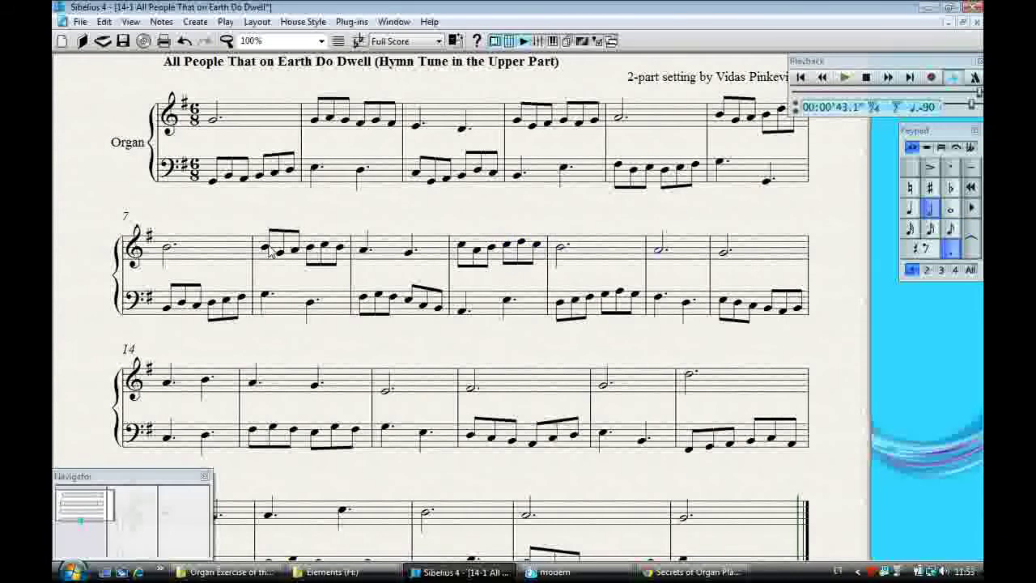
Give treble bar 12 running eighths, adding G, A, B, C, D
{"action": "key", "text": "3"}
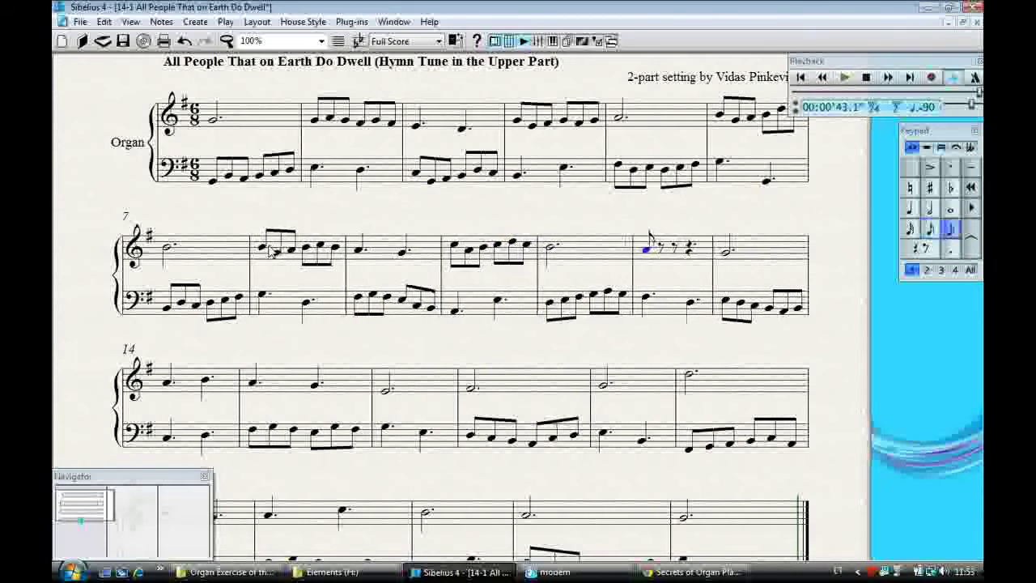
{"action": "left_click", "coordinate": [264, 249]}
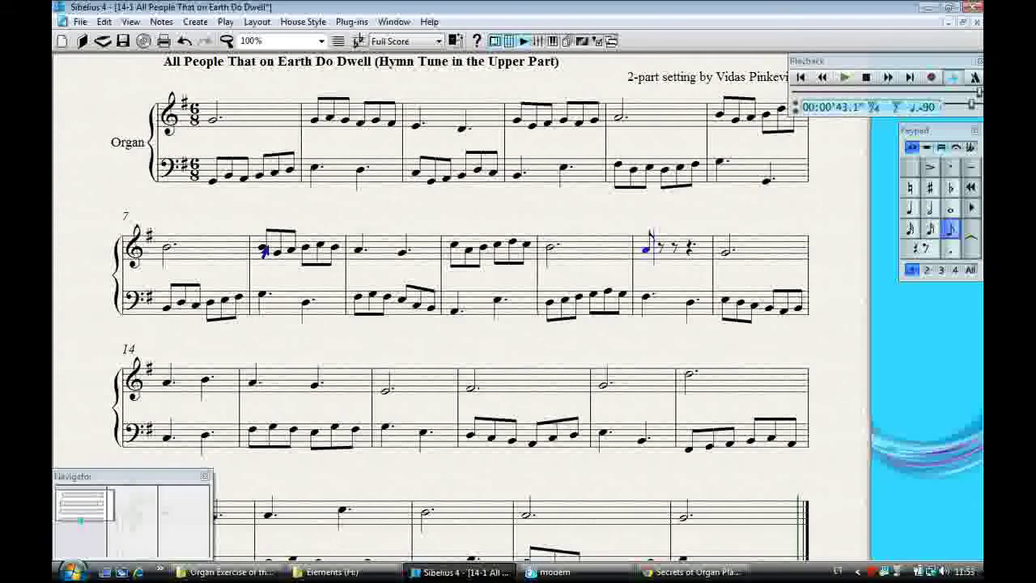
{"action": "key", "text": "g"}
{"action": "key", "text": "a"}
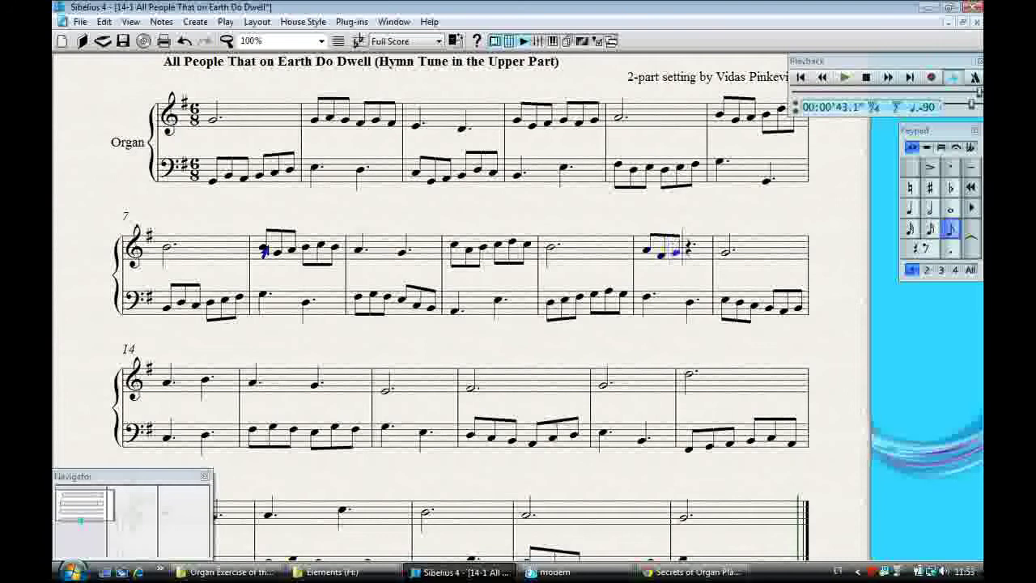
{"action": "key", "text": "b"}
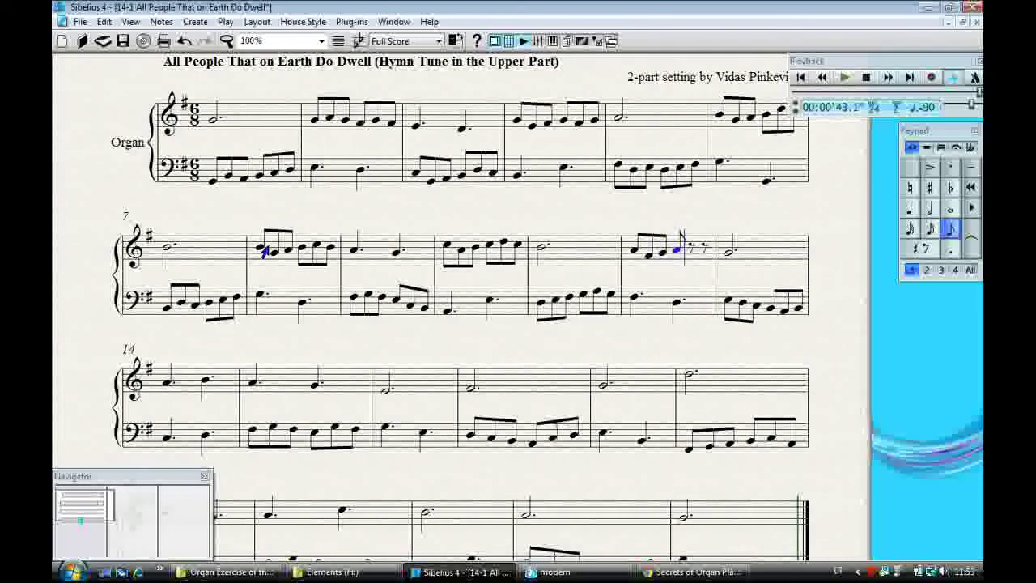
{"action": "key", "text": "c"}
{"action": "key", "text": "d"}
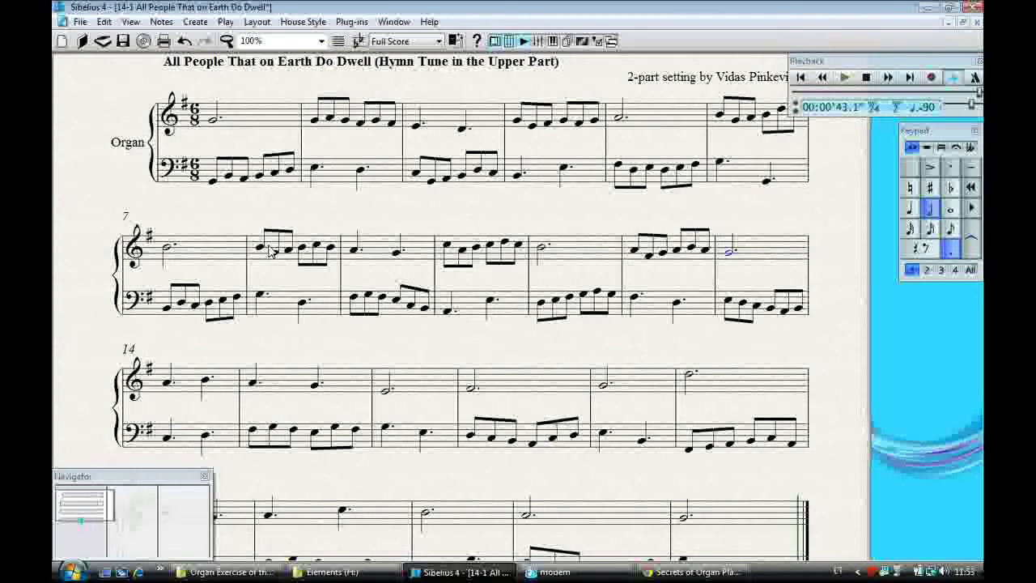
{"action": "key", "text": "Right"}
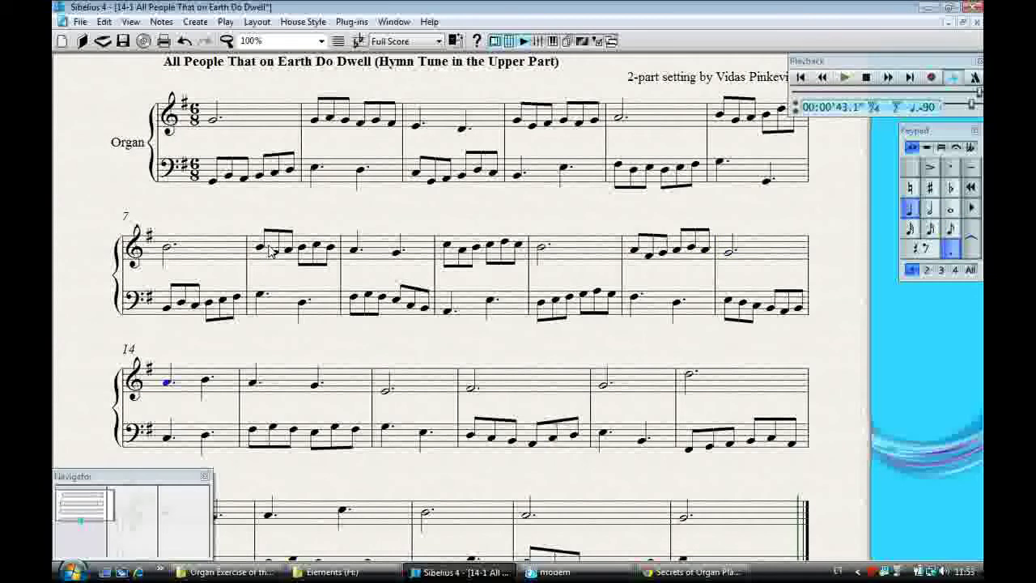
Turn bar 14's long treble note into two beamed groups of eighth notes, reaching bar 16
{"action": "key", "text": "3"}
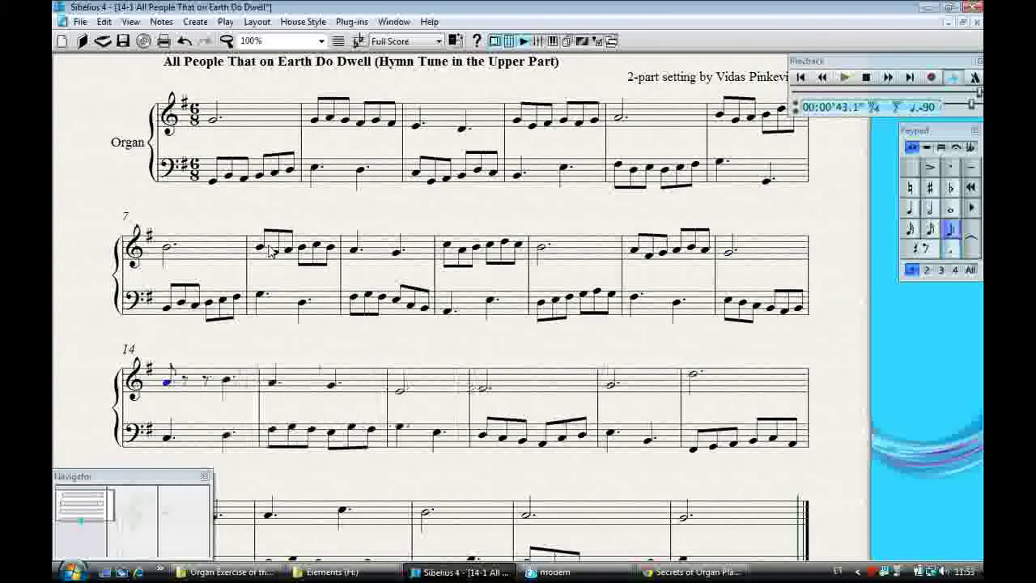
{"action": "key", "text": "b"}
{"action": "key", "text": "c"}
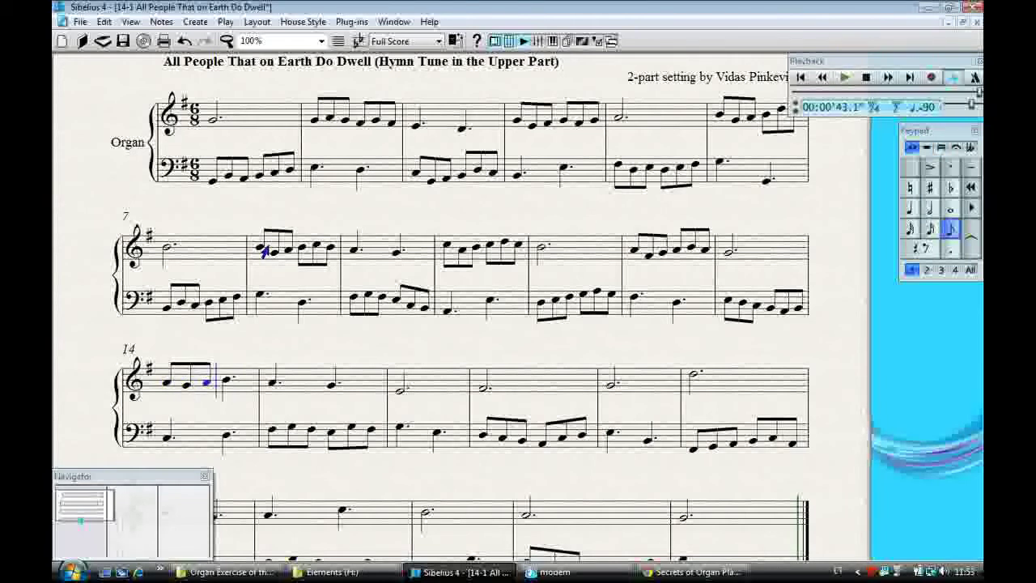
{"action": "key", "text": "c"}
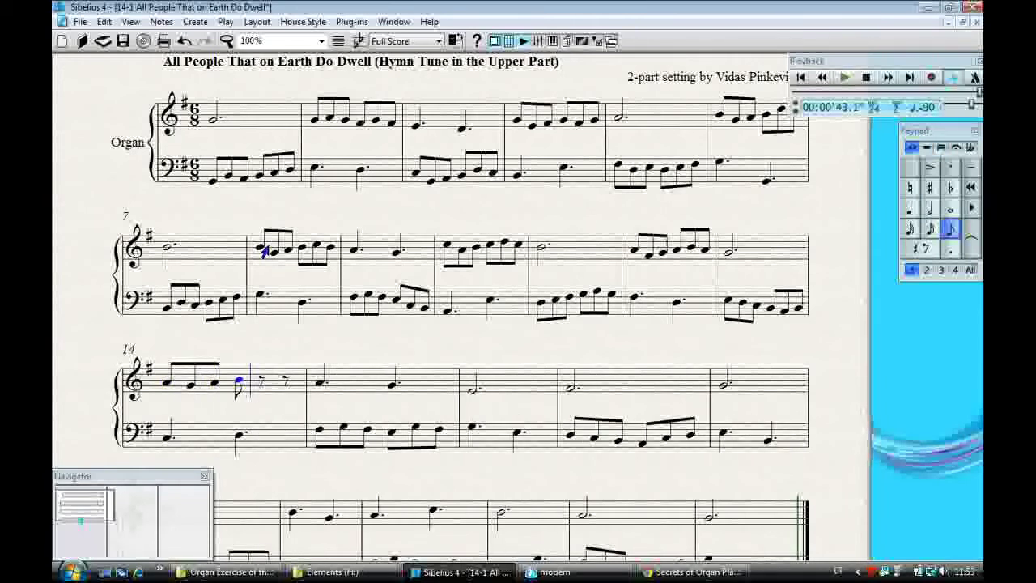
{"action": "key", "text": "d"}
{"action": "key", "text": "c"}
{"action": "key", "text": "4"}
{"action": "key", "text": "period"}
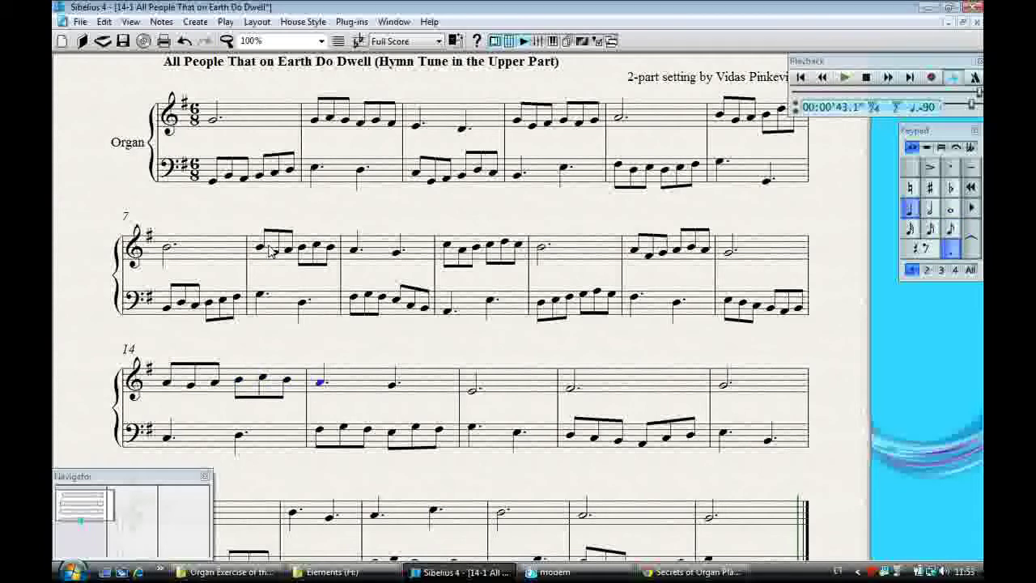
{"action": "key", "text": "c"}
{"action": "key", "text": "b"}
{"action": "key", "text": "5"}
{"action": "key", "text": "a"}
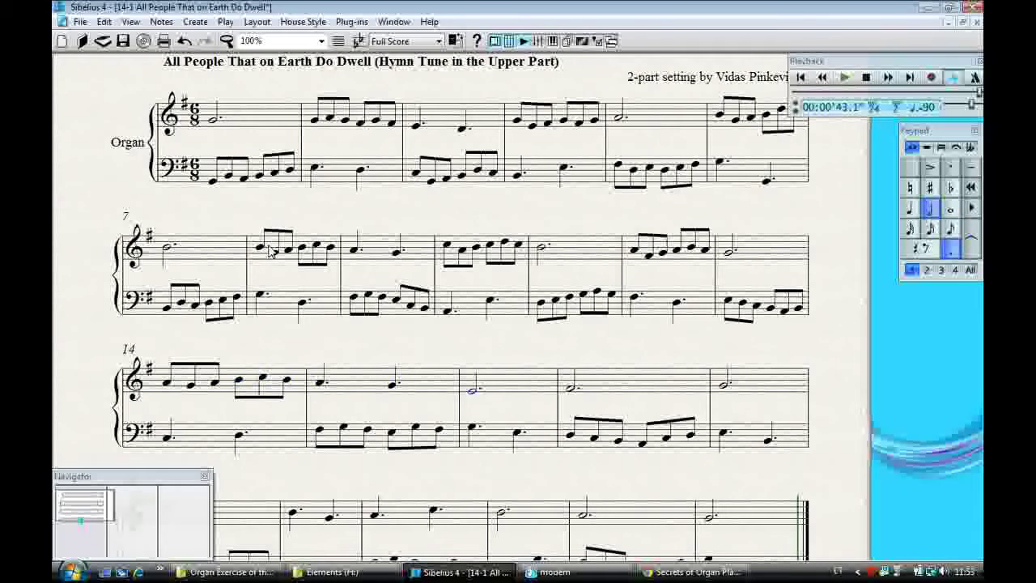
Replace bar 16's dotted half with six running eighth notes
{"action": "key", "text": "3"}
{"action": "key", "text": "f"}
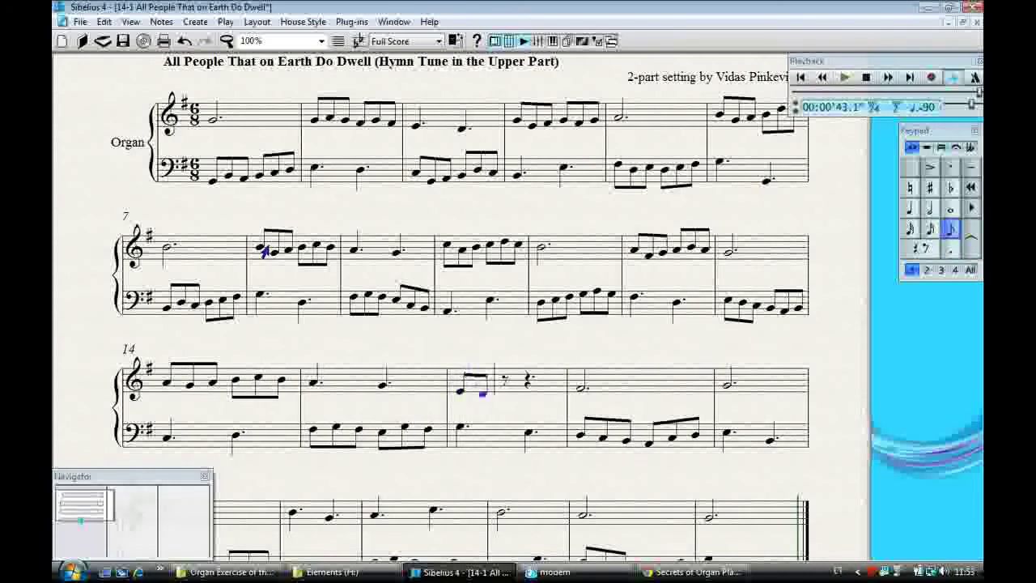
{"action": "key", "text": "g"}
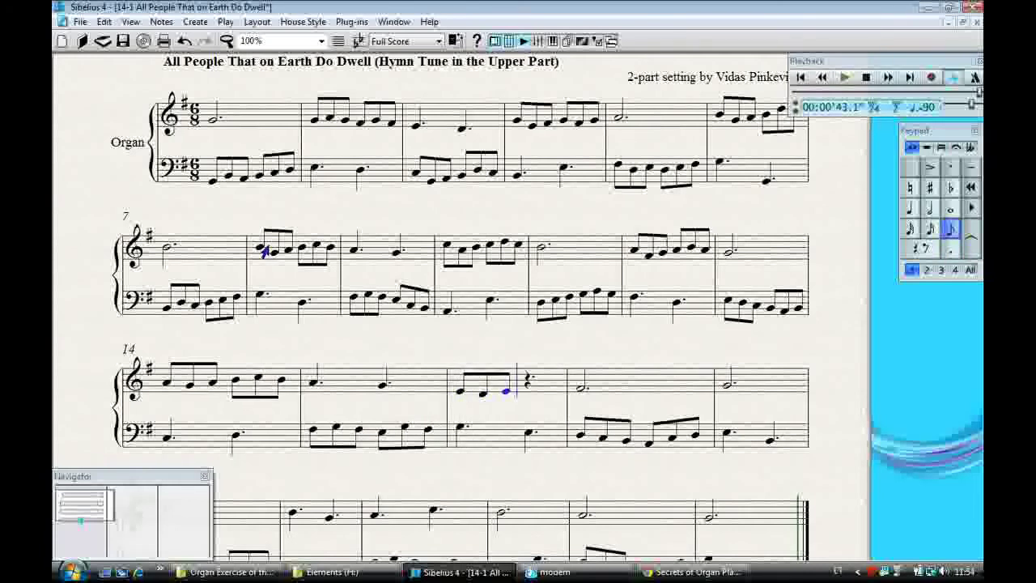
{"action": "key", "text": "a"}
{"action": "key", "text": "g"}
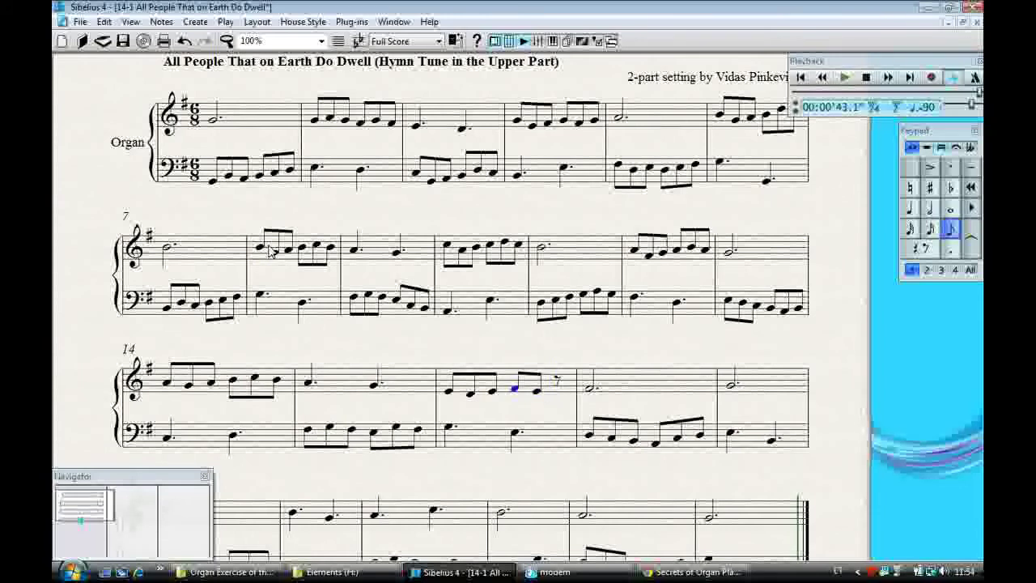
{"action": "key", "text": "Left"}
{"action": "key", "text": "Left"}
{"action": "key", "text": "Right"}
{"action": "key", "text": "Right"}
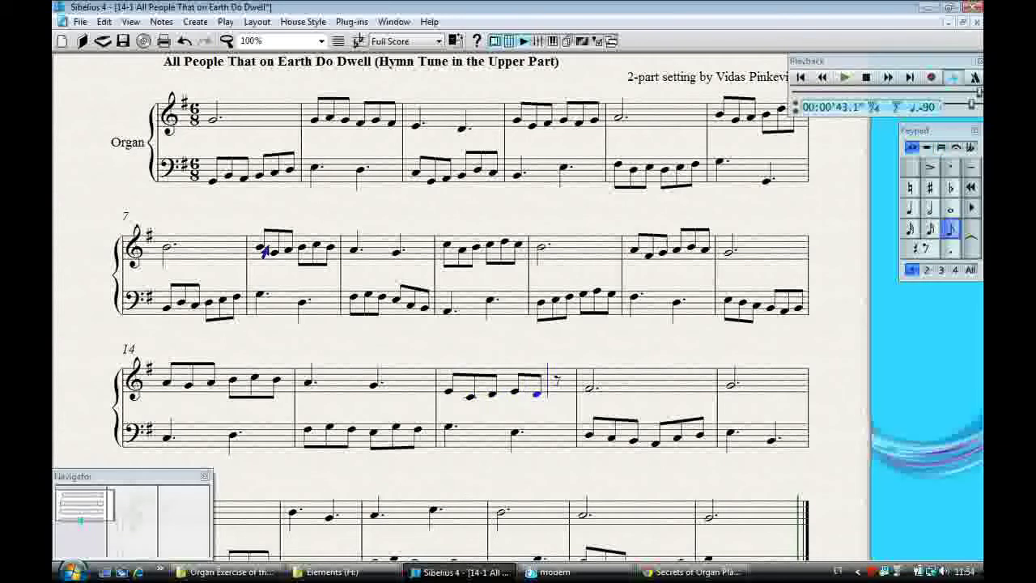
{"action": "key", "text": "a"}
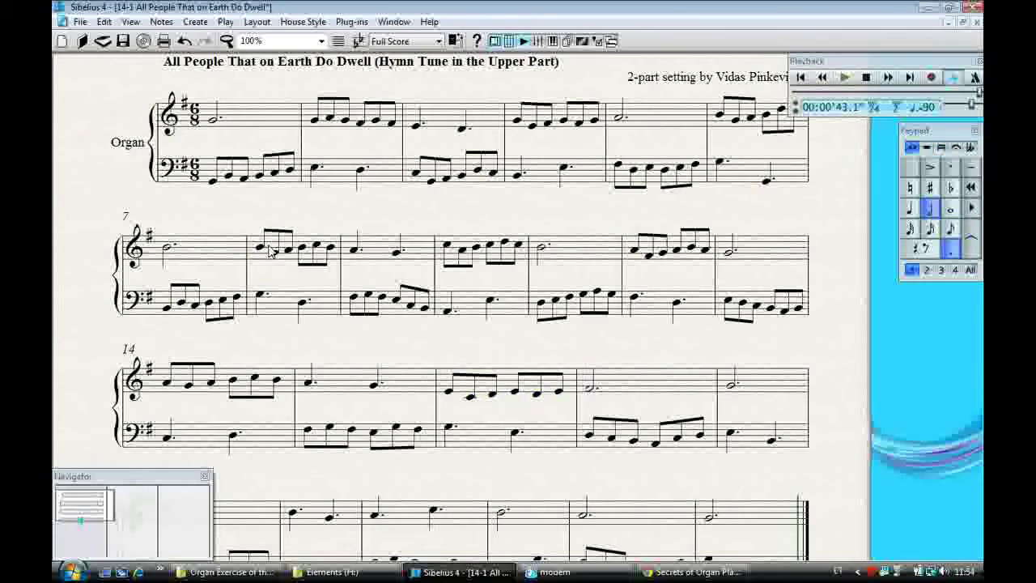
Begin re-entering bar 18's melody as eighth notes
{"action": "key", "text": "Right"}
{"action": "key", "text": "3"}
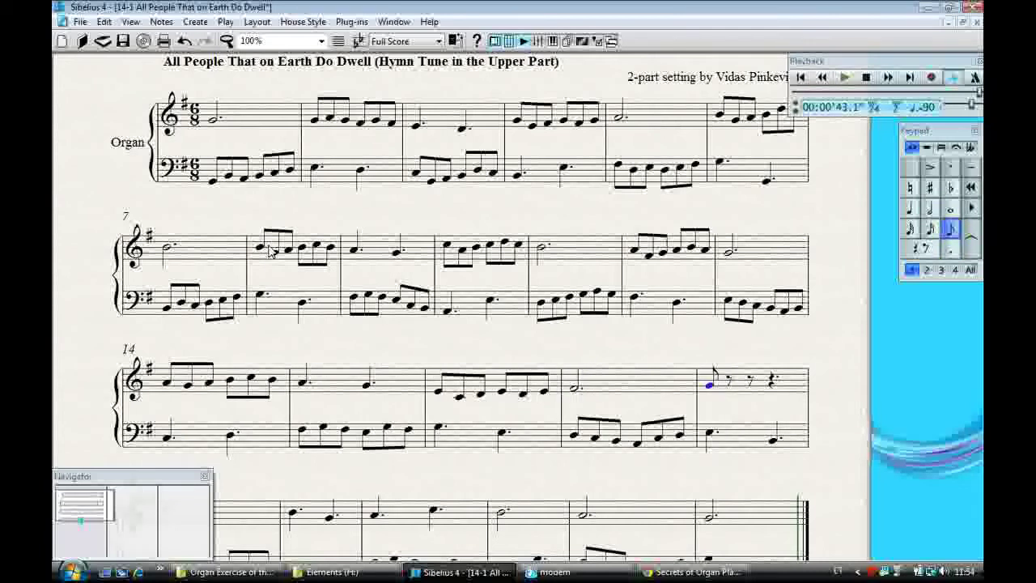
{"action": "key", "text": "n"}
{"action": "key", "text": "c"}
{"action": "key", "text": "b"}
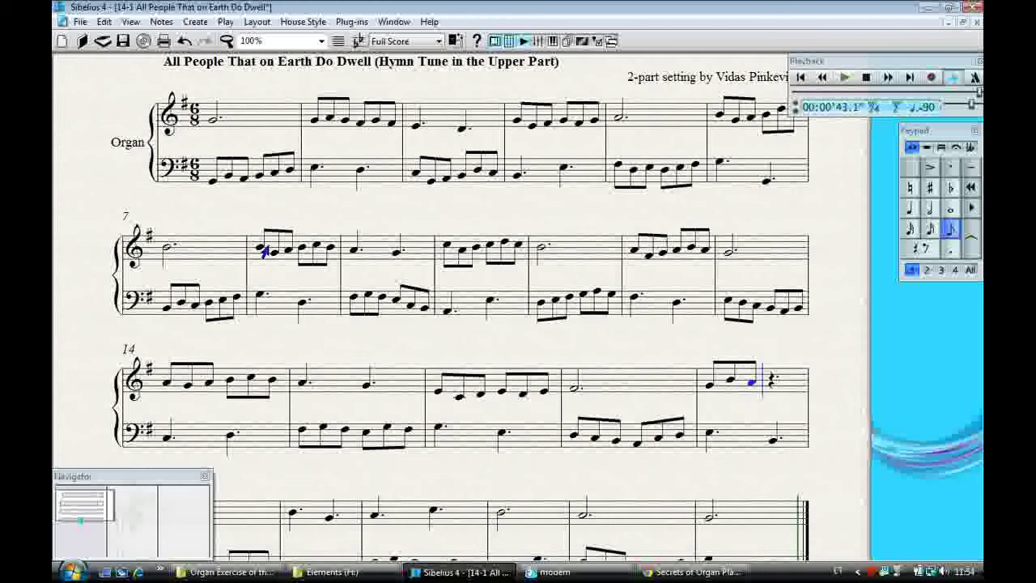
Complete bar 18's run of six eighth notes
{"action": "key", "text": "g"}
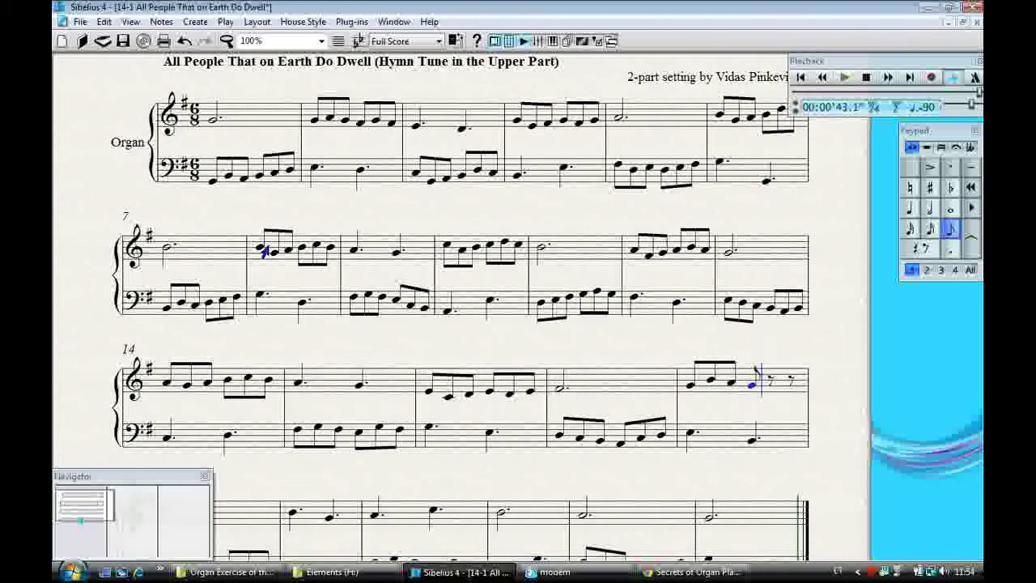
{"action": "key", "text": "b"}
{"action": "key", "text": "c"}
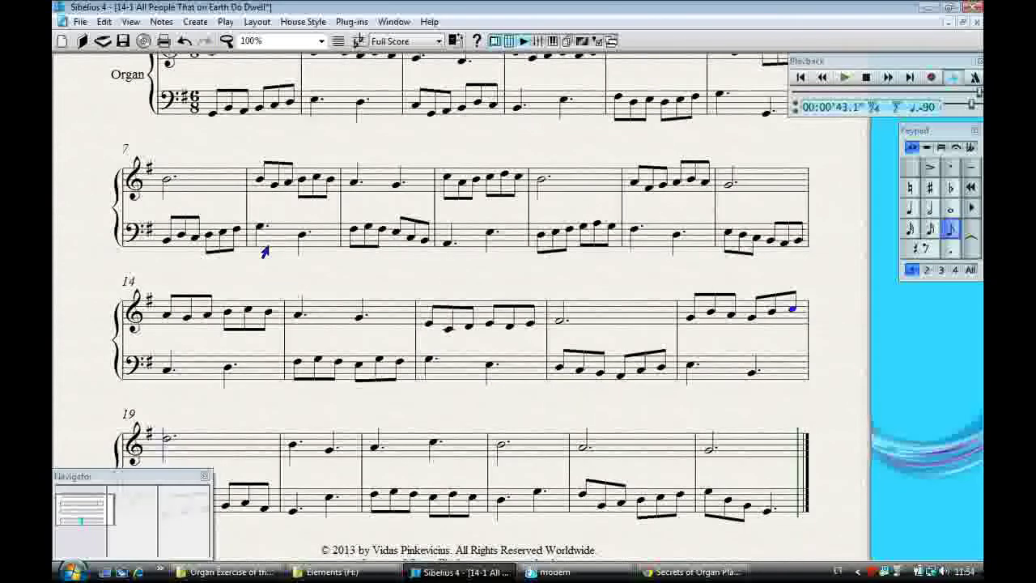
{"action": "key", "text": "Escape"}
Enter a six-eighth-note run in bar 20 in place of the two quarters
{"action": "key", "text": "Right"}
{"action": "key", "text": "Right"}
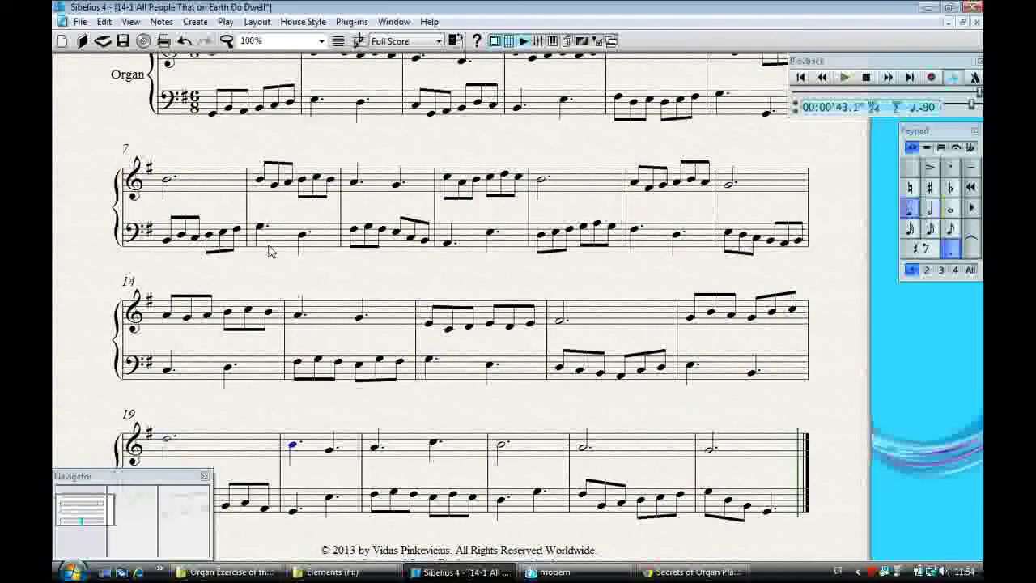
{"action": "key", "text": "3"}
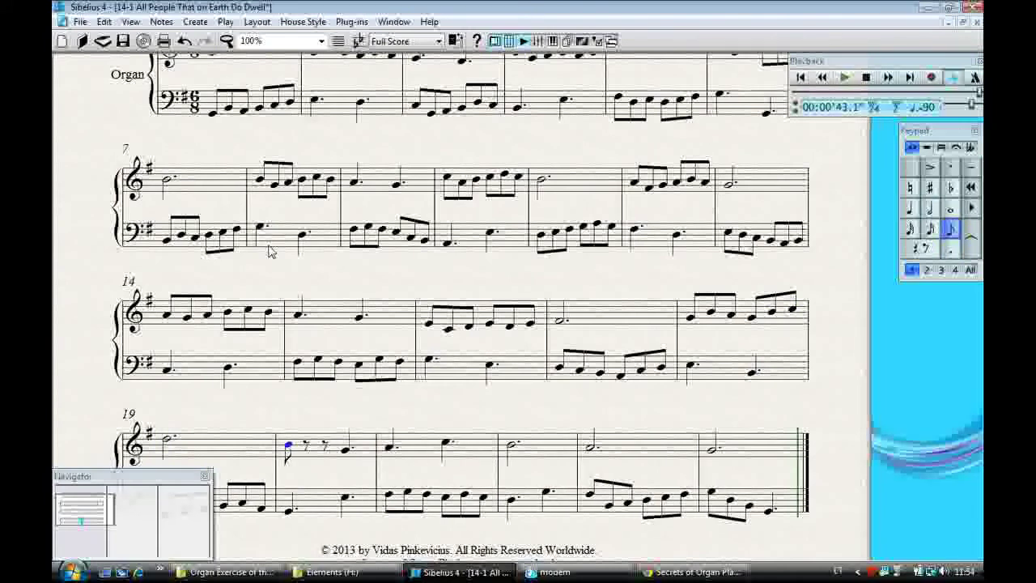
{"action": "type", "text": "n"}
{"action": "type", "text": "bc"}
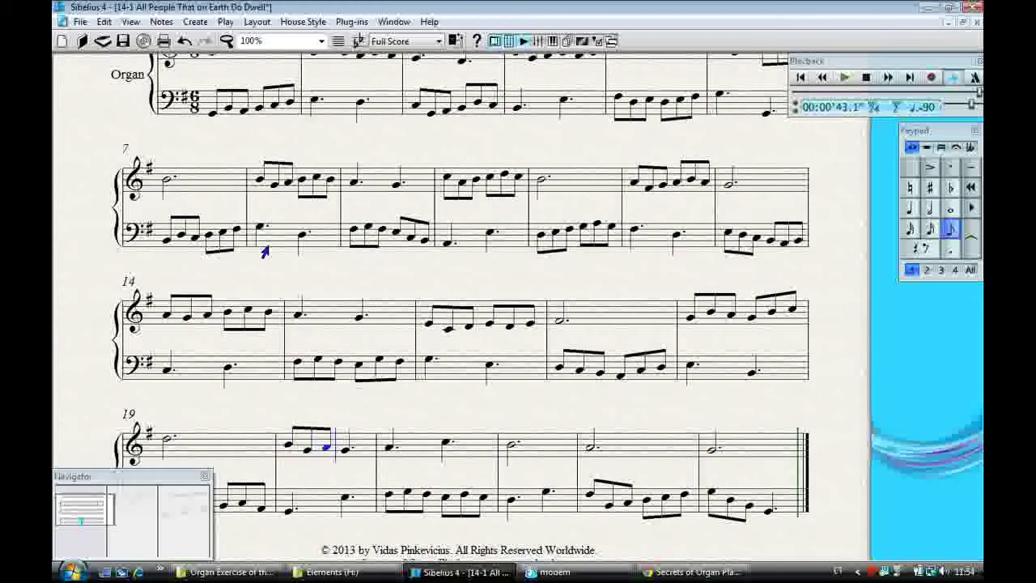
{"action": "type", "text": "bg"}
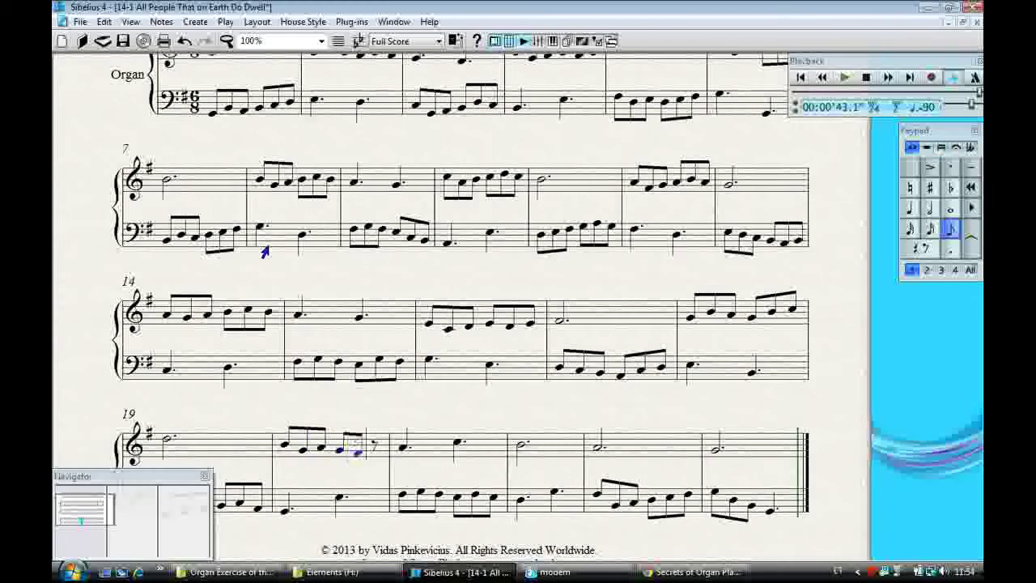
{"action": "type", "text": "a"}
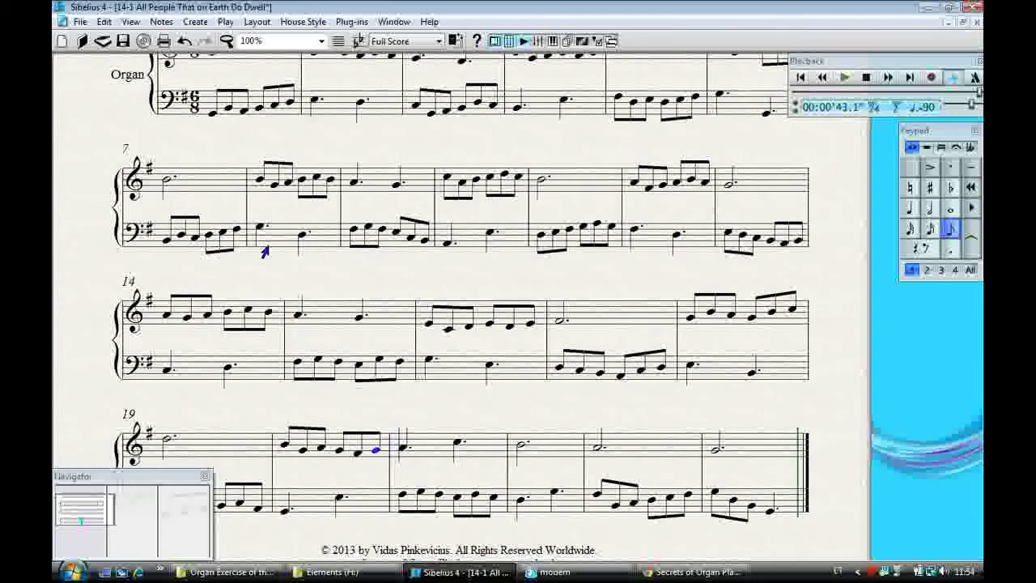
{"action": "type", "text": "4"}
{"action": "key", "text": "period"}
{"action": "type", "text": "bc"}
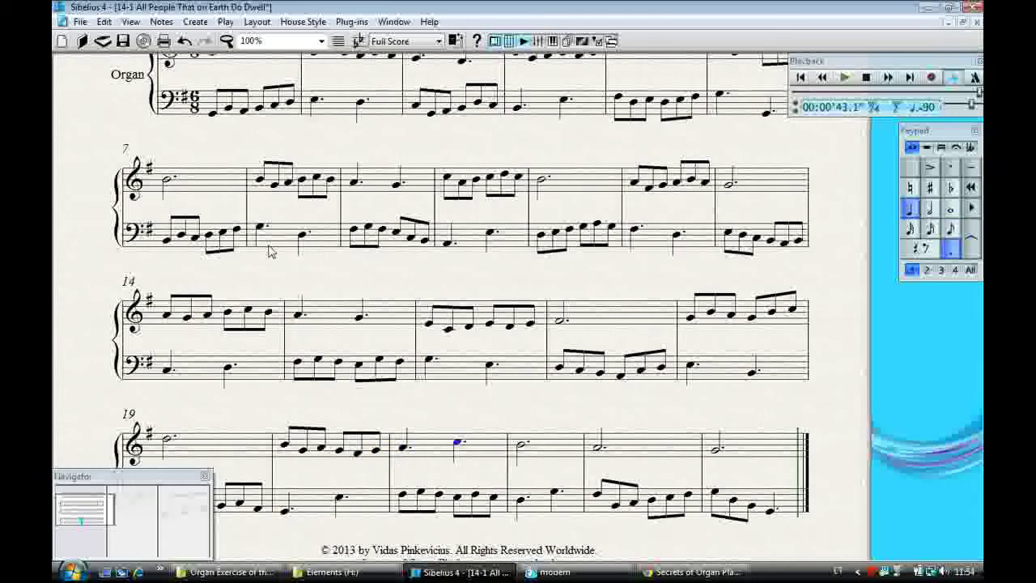
{"action": "type", "text": "5b3"}
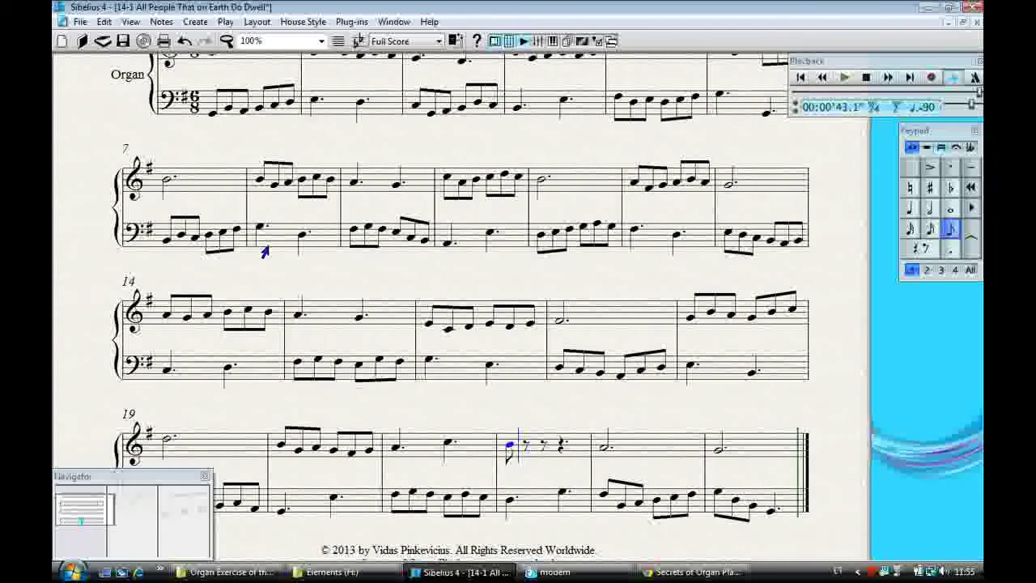
Fill bar 22's treble with a run of eighth notes
{"action": "key", "text": "b"}
{"action": "key", "text": "a"}
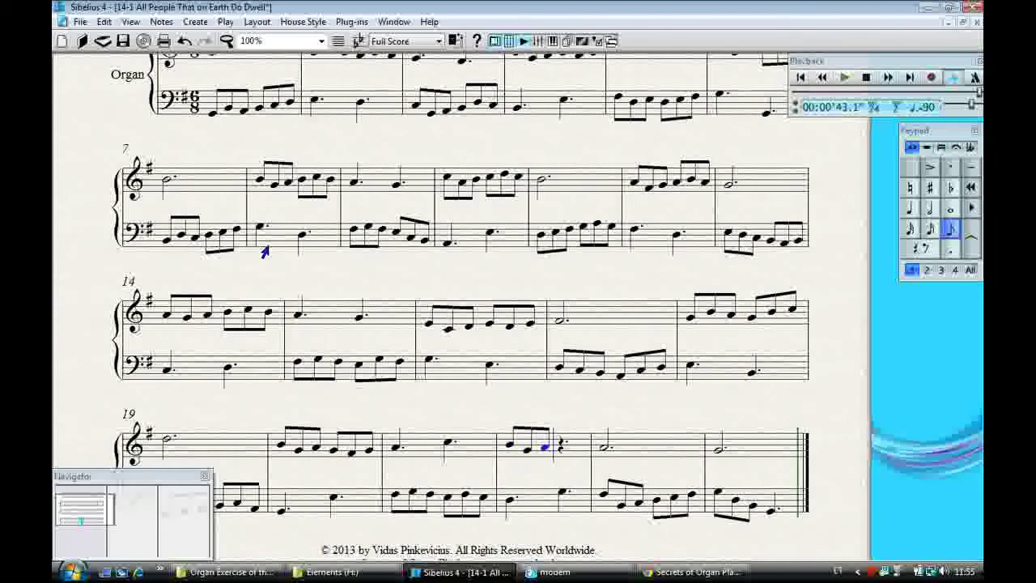
{"action": "key", "text": "b"}
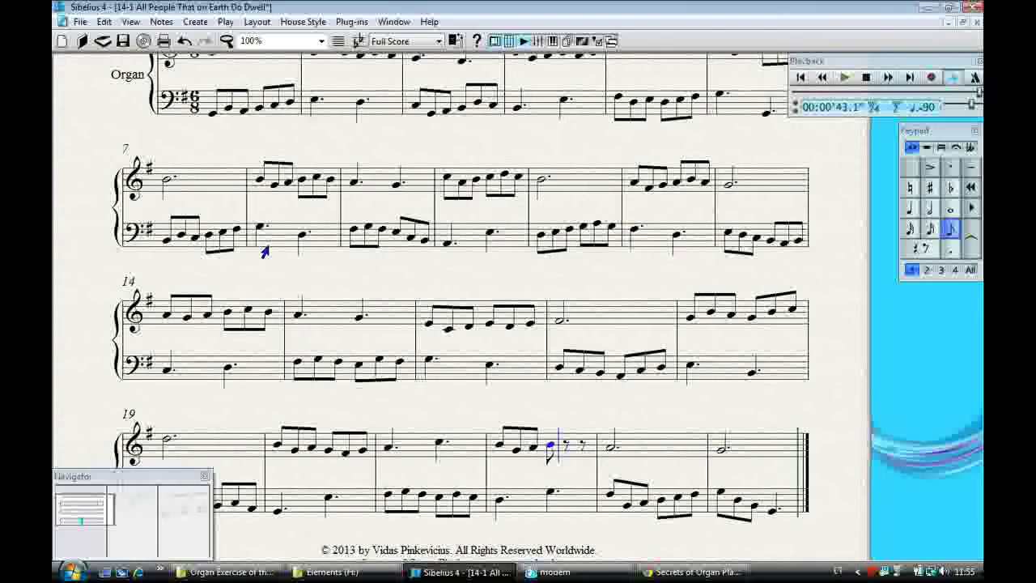
{"action": "key", "text": "b"}
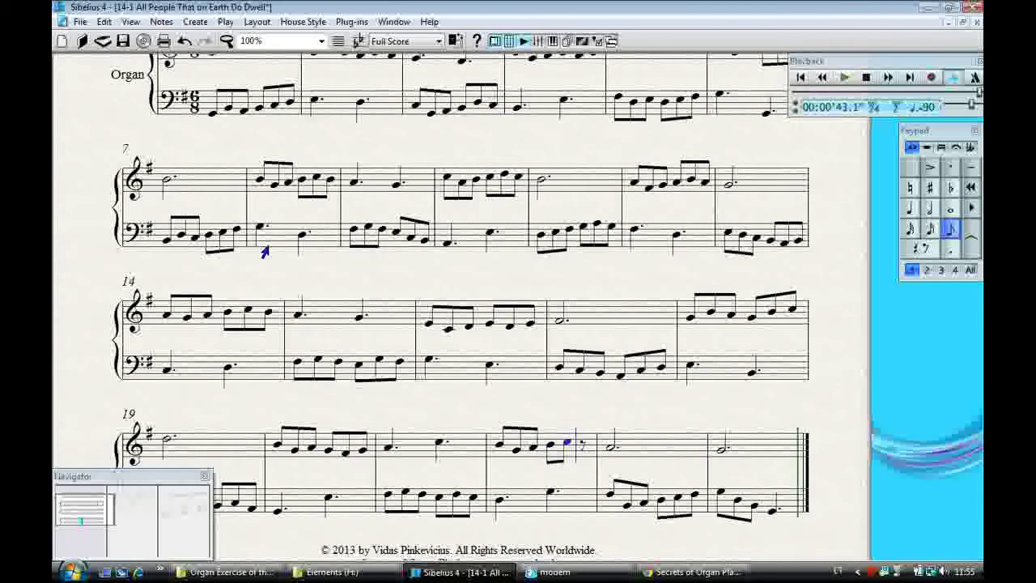
{"action": "key", "text": "b"}
Turn bar 23's dotted half into six running eighths
{"action": "key", "text": "Escape"}
{"action": "key", "text": "Right"}
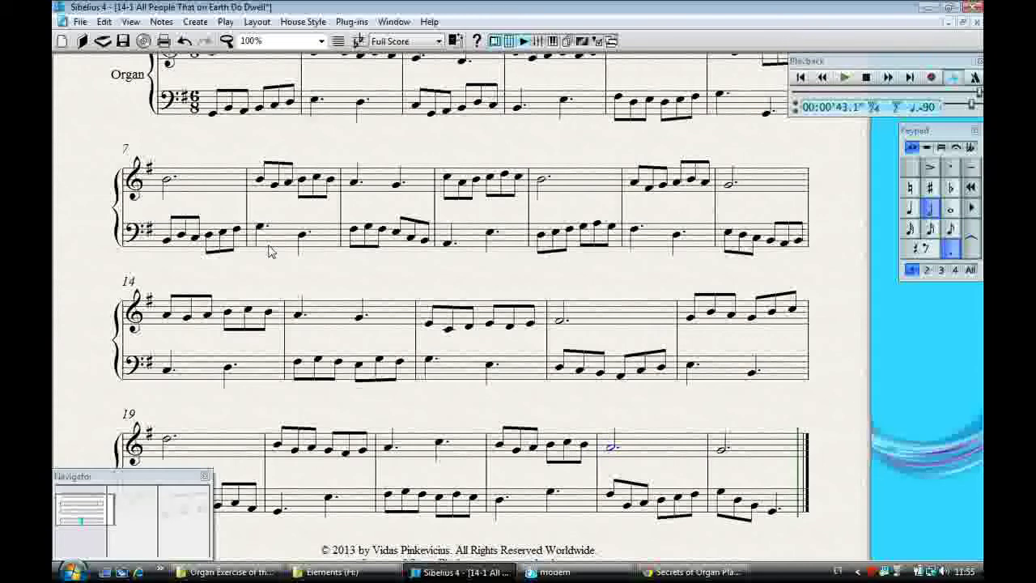
{"action": "key", "text": "3"}
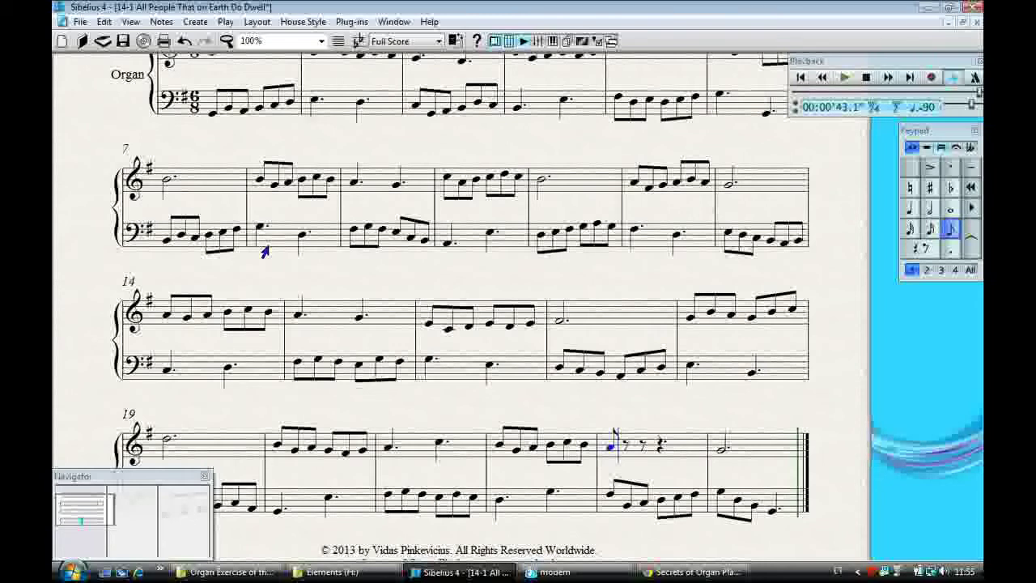
{"action": "key", "text": "c"}
{"action": "key", "text": "c"}
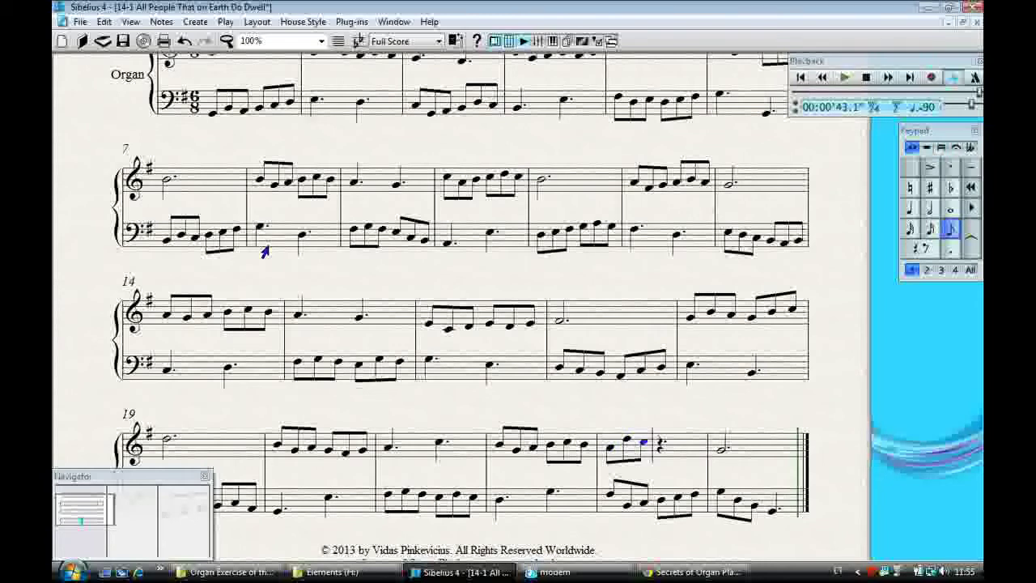
{"action": "key", "text": "b"}
{"action": "key", "text": "c"}
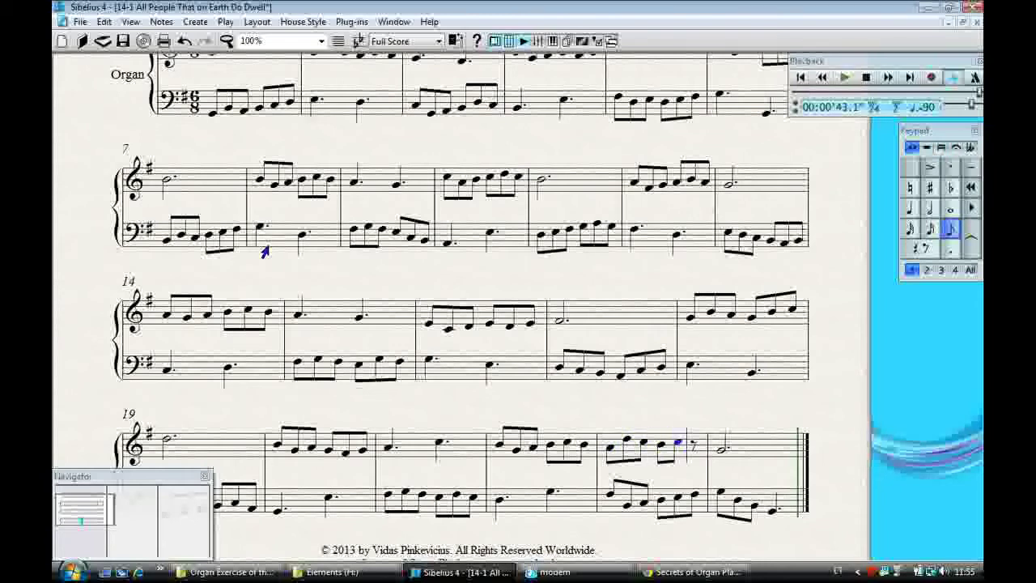
{"action": "key", "text": "a"}
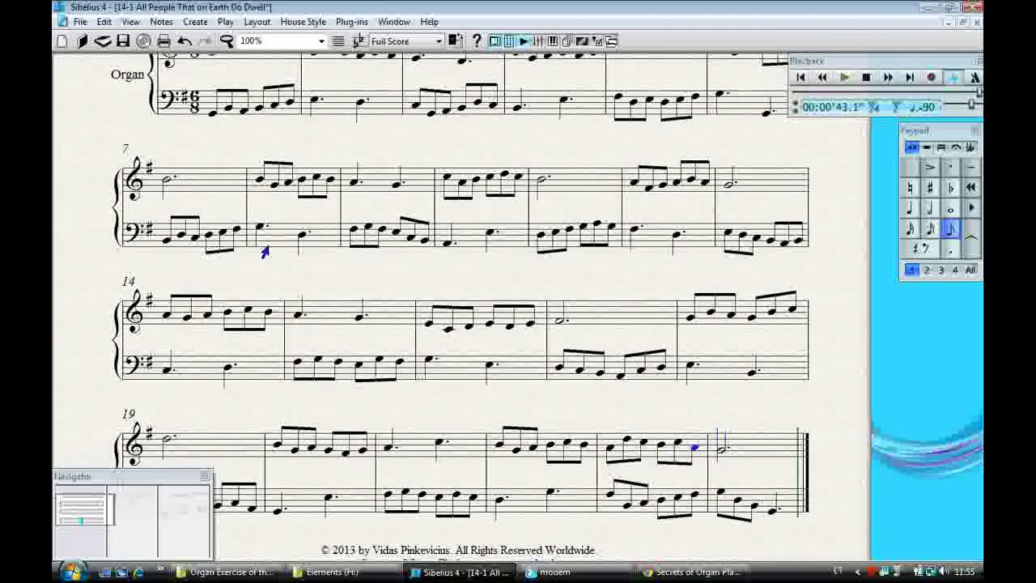
{"action": "key", "text": "Right"}
{"action": "key", "text": "Escape"}
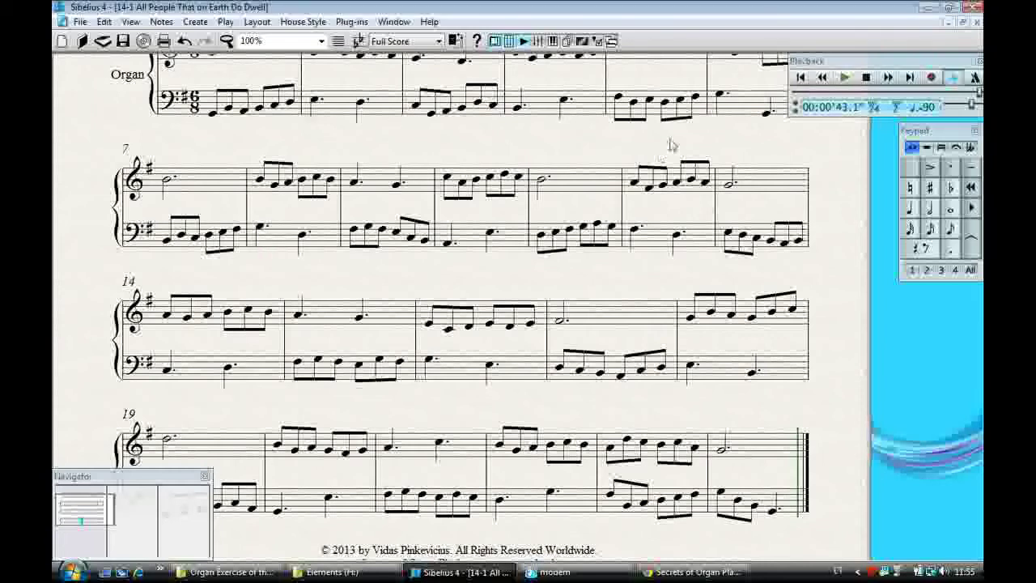
Play the hymn from the beginning, then drag the score back to the title and first system
{"action": "left_click", "coordinate": [821, 77]}
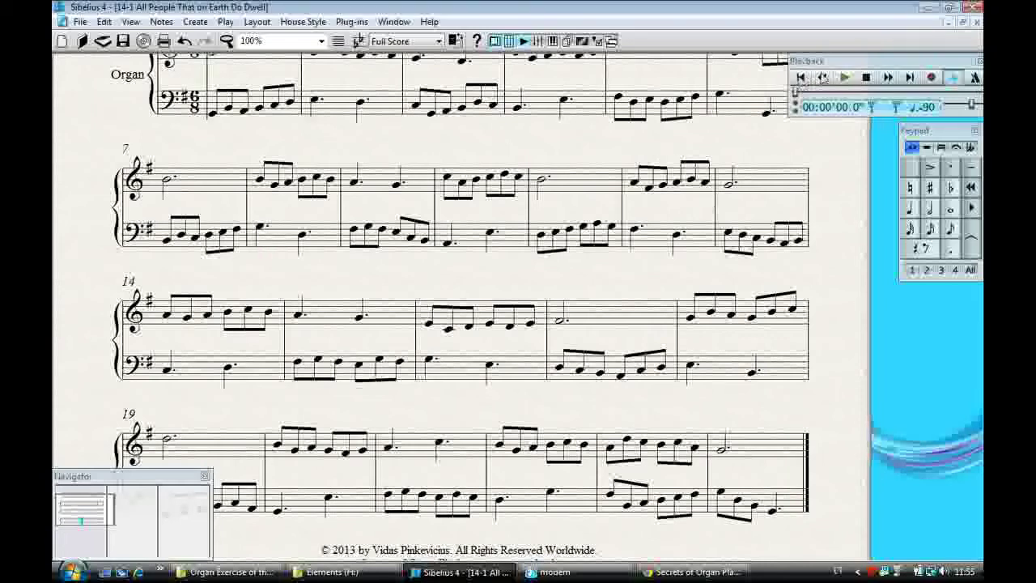
{"action": "left_click", "coordinate": [845, 78]}
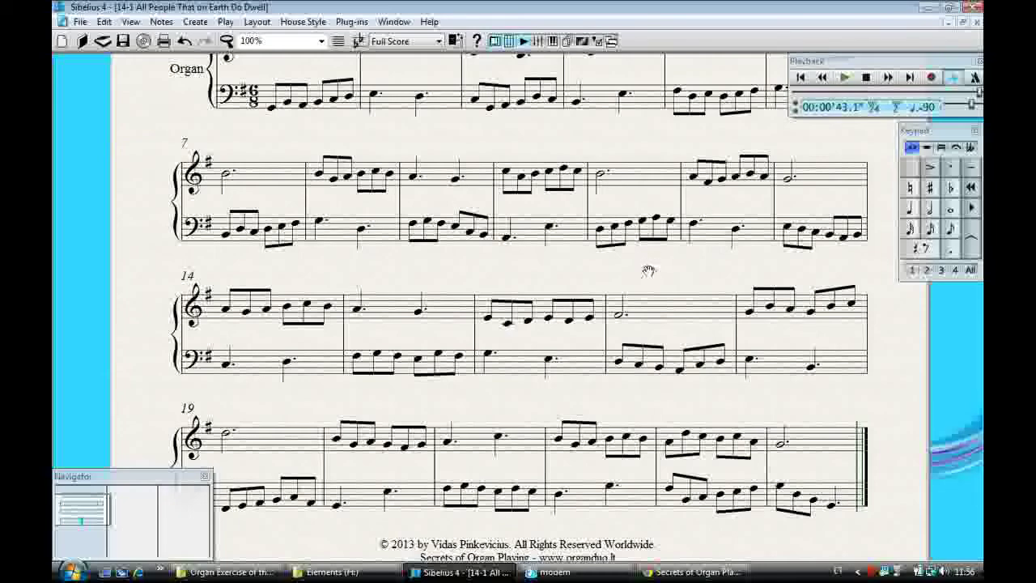
{"action": "mouse_move", "coordinate": [648, 271]}
{"action": "left_mouse_down"}
{"action": "mouse_move", "coordinate": [604, 428]}
{"action": "mouse_move", "coordinate": [618, 377]}
{"action": "mouse_move", "coordinate": [615, 276]}
{"action": "mouse_move", "coordinate": [604, 375]}
{"action": "mouse_move", "coordinate": [629, 356]}
{"action": "mouse_move", "coordinate": [632, 326]}
{"action": "left_mouse_up"}
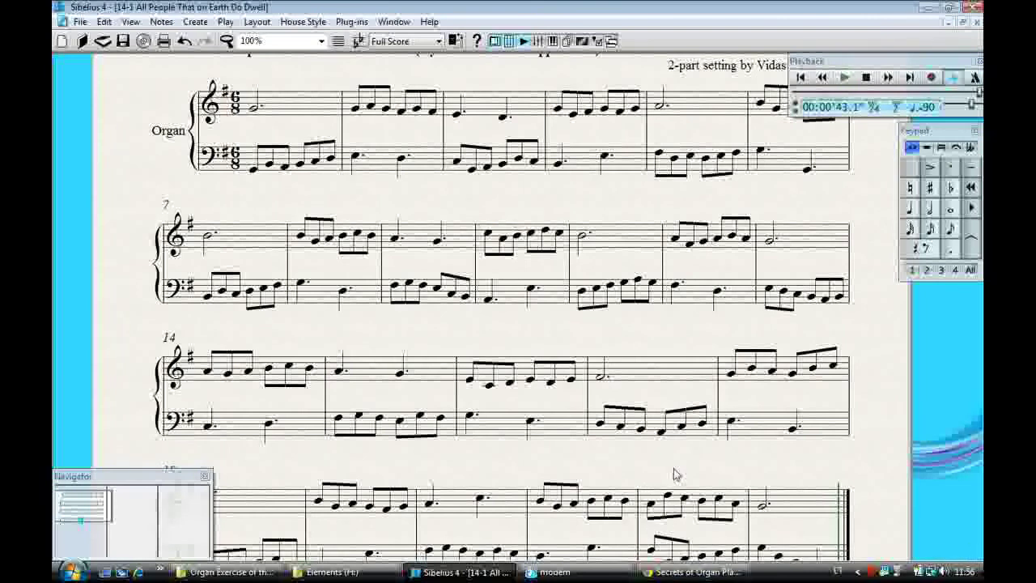
Show the Secrets of Organ Playing homepage and its First Name sign-up field
{"action": "left_click", "coordinate": [688, 571]}
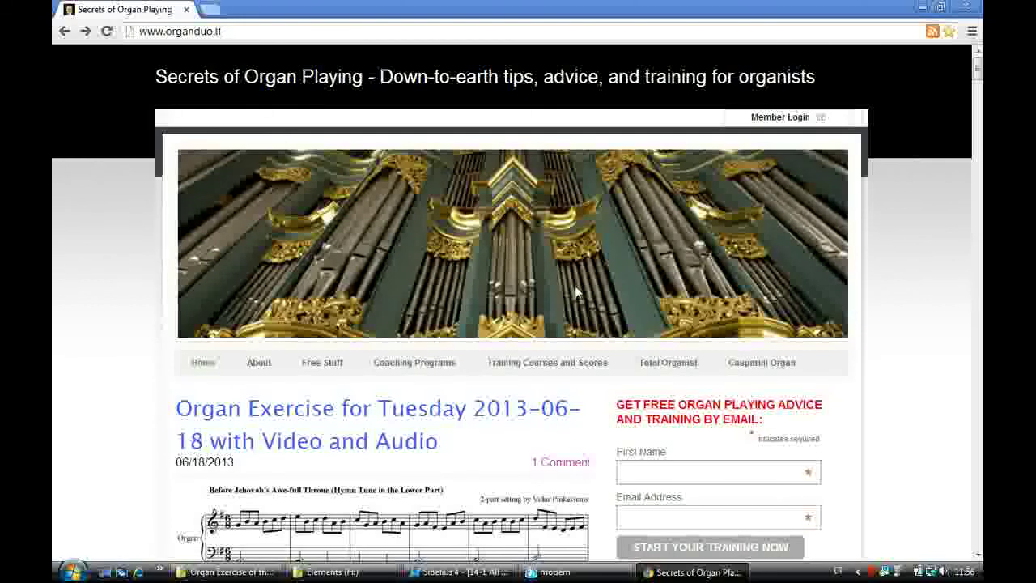
{"action": "left_click", "coordinate": [720, 468]}
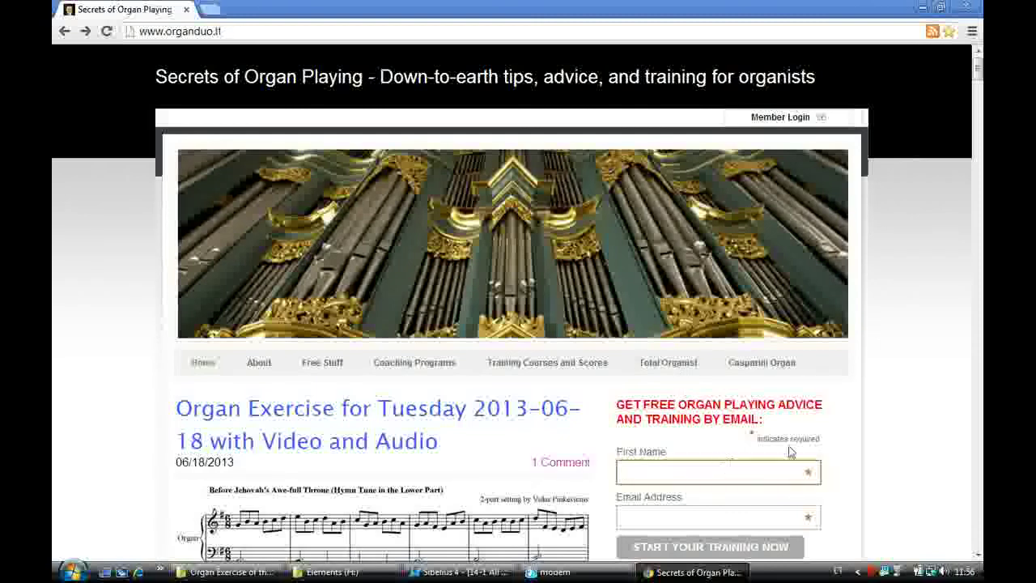
{"action": "left_click", "coordinate": [898, 419]}
Scroll through the June 18, 2013 organ exercise post and highlight the site's web address
{"action": "scroll", "coordinate": [899, 420], "scroll_direction": "down", "scroll_amount": 1}
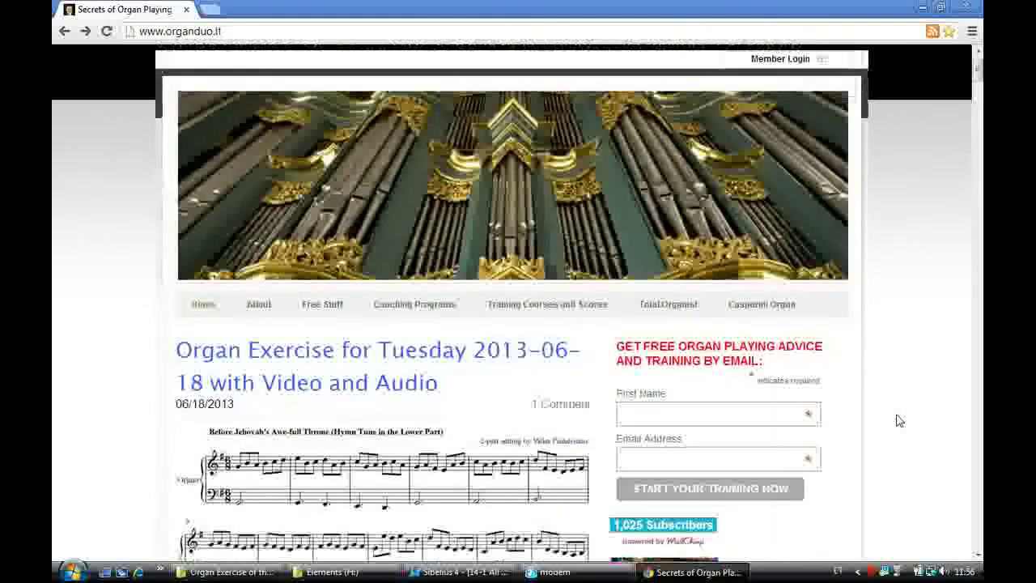
{"action": "scroll", "coordinate": [899, 420], "scroll_direction": "down", "scroll_amount": 1}
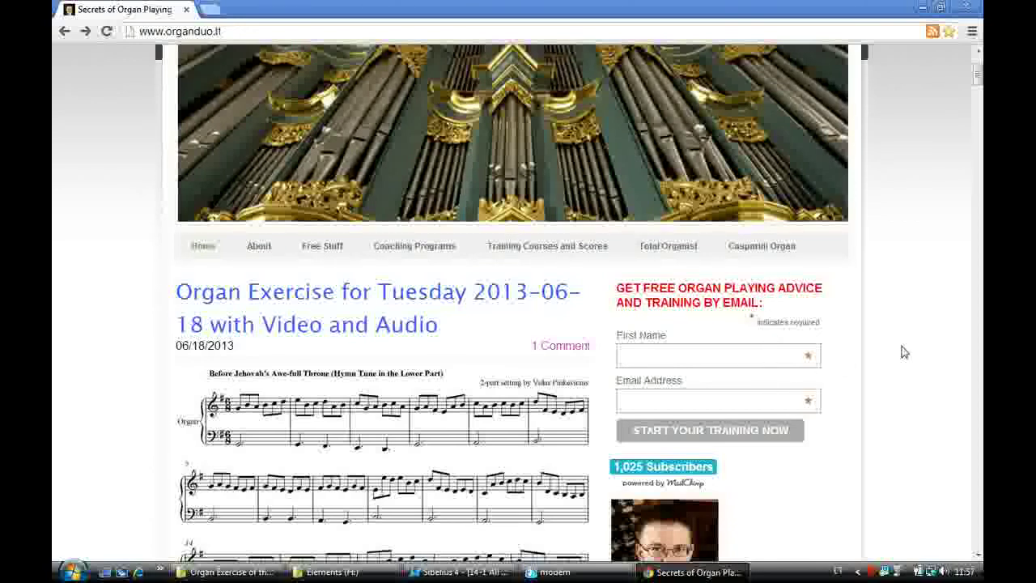
{"action": "scroll", "coordinate": [904, 352], "scroll_direction": "down", "scroll_amount": 1}
{"action": "scroll", "coordinate": [904, 352], "scroll_direction": "up", "scroll_amount": 2}
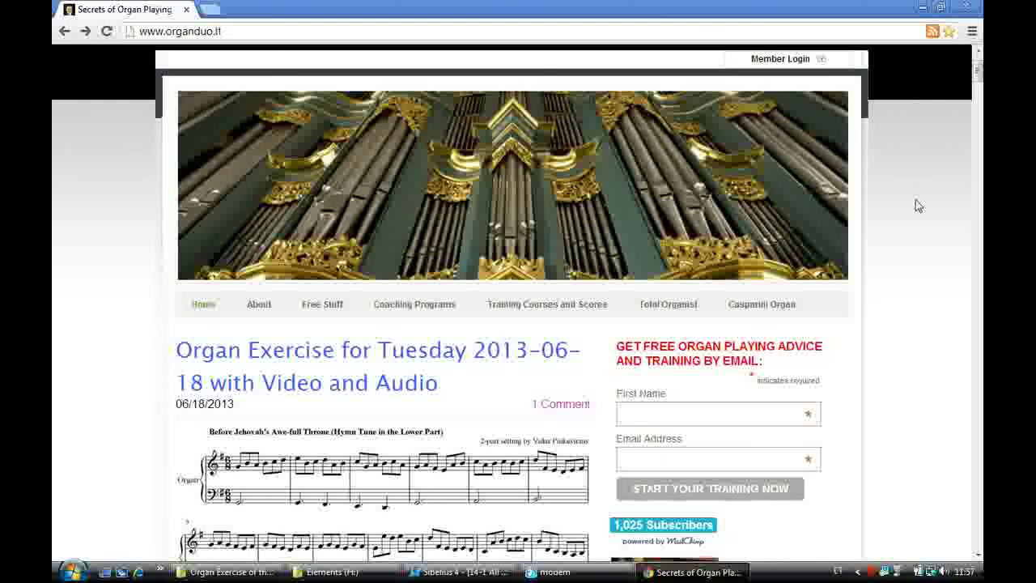
{"action": "left_click", "coordinate": [673, 34]}
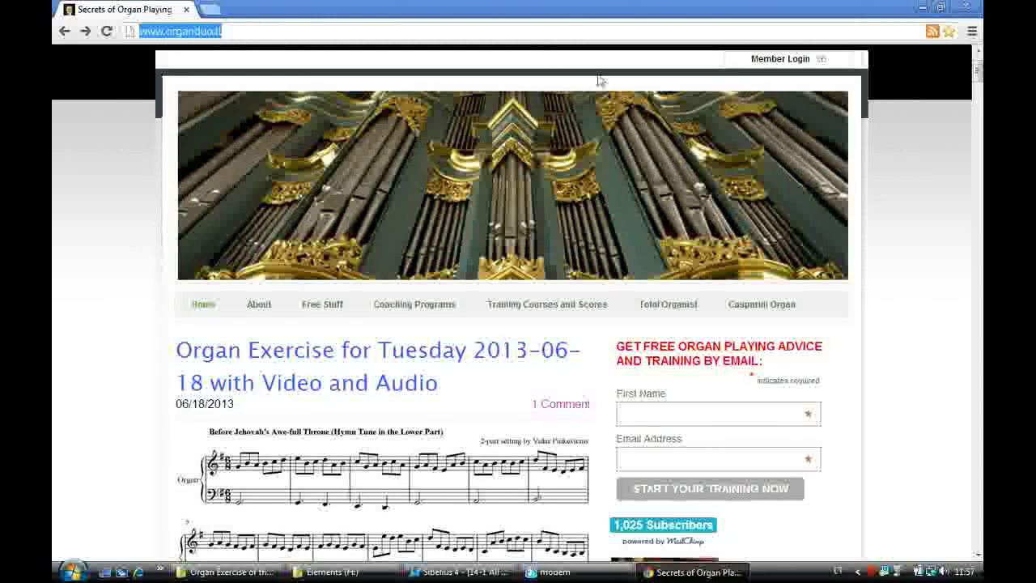
{"action": "left_click", "coordinate": [905, 159]}
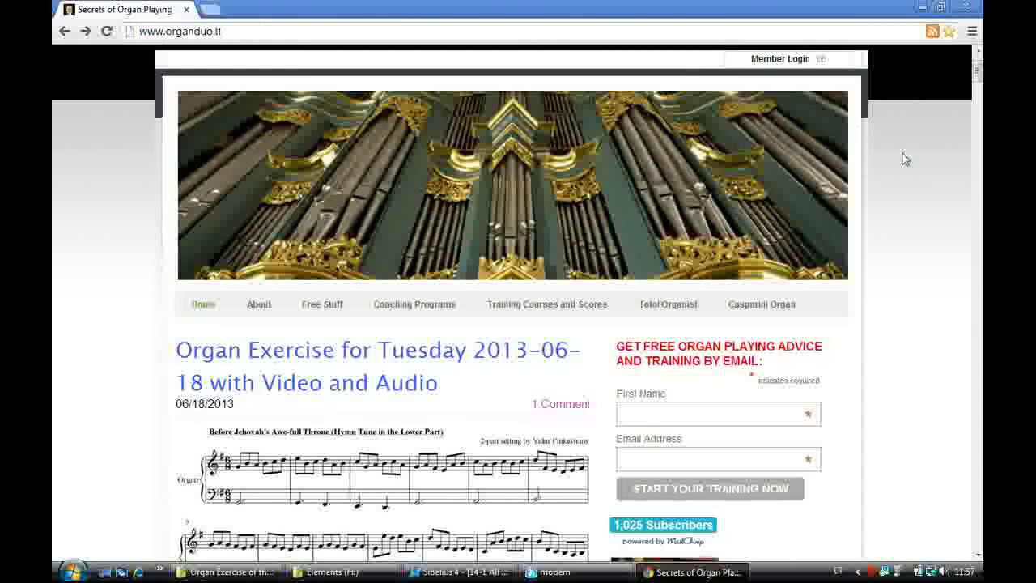